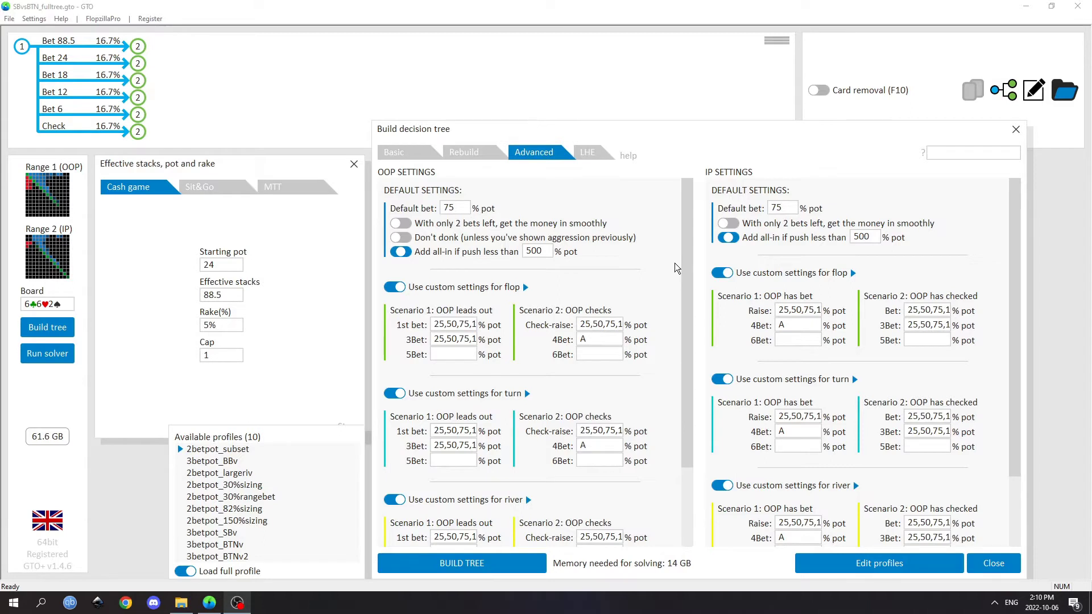
- Examine the list of flop first-bet sizes for OOP leading out
{"action": "double_click", "coordinate": [463, 324]}
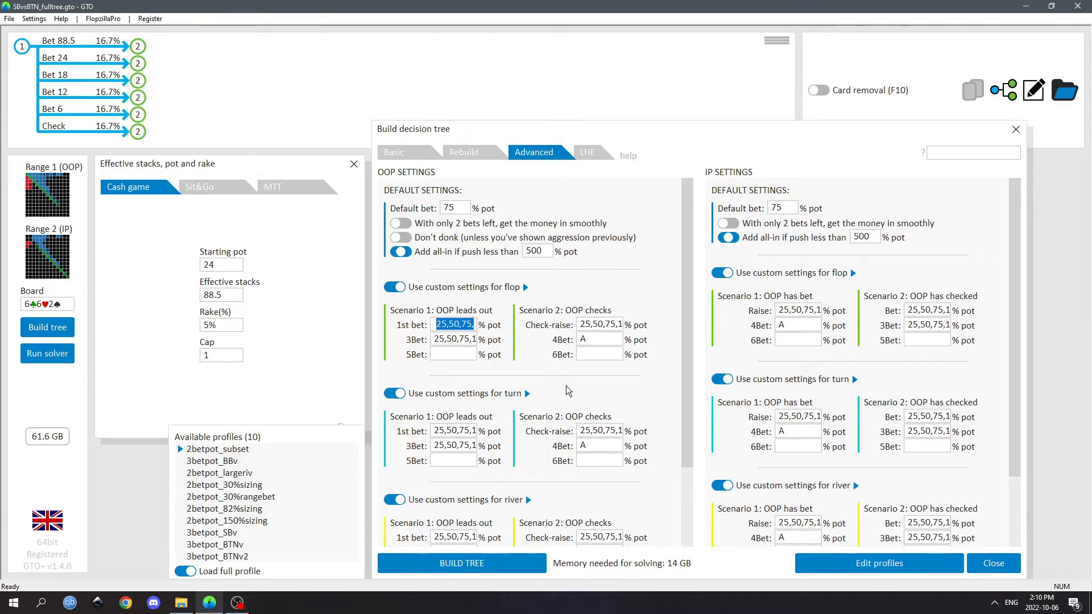
{"action": "double_click", "coordinate": [444, 325]}
{"action": "left_click", "coordinate": [440, 324]}
{"action": "left_click_drag", "start_coordinate": [453, 326], "coordinate": [511, 336]}
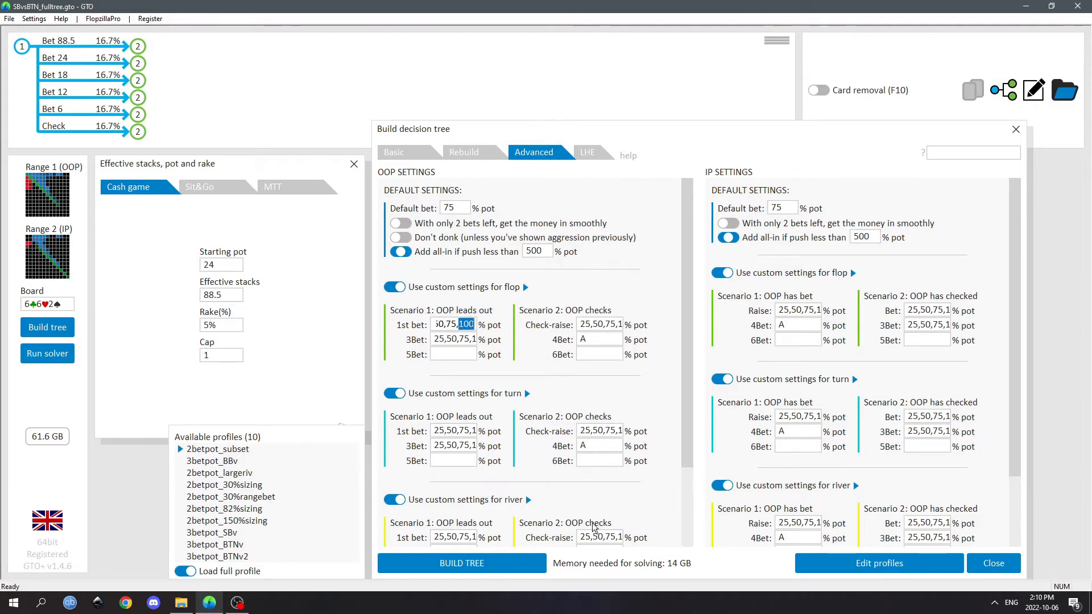
- Build the decision tree with the current advanced settings, replacing the existing tree
{"action": "left_click", "coordinate": [462, 564]}
{"action": "left_click", "coordinate": [460, 494]}
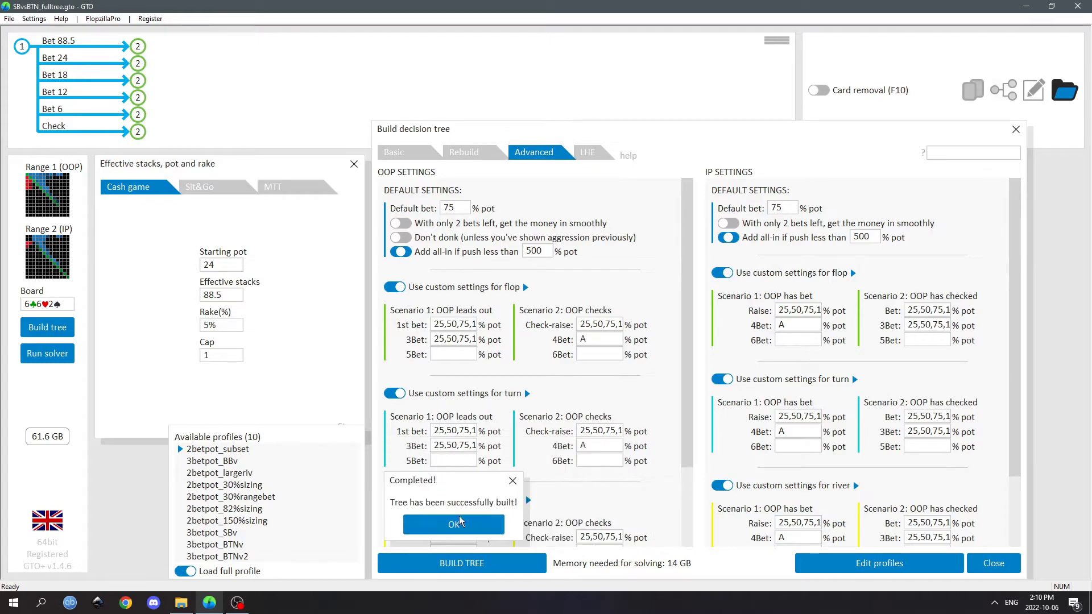
{"action": "left_click", "coordinate": [459, 516]}
- Browse the built tree, inspecting the raises facing the 24 bet and the line bet 6, raise 33
{"action": "left_click", "coordinate": [21, 48]}
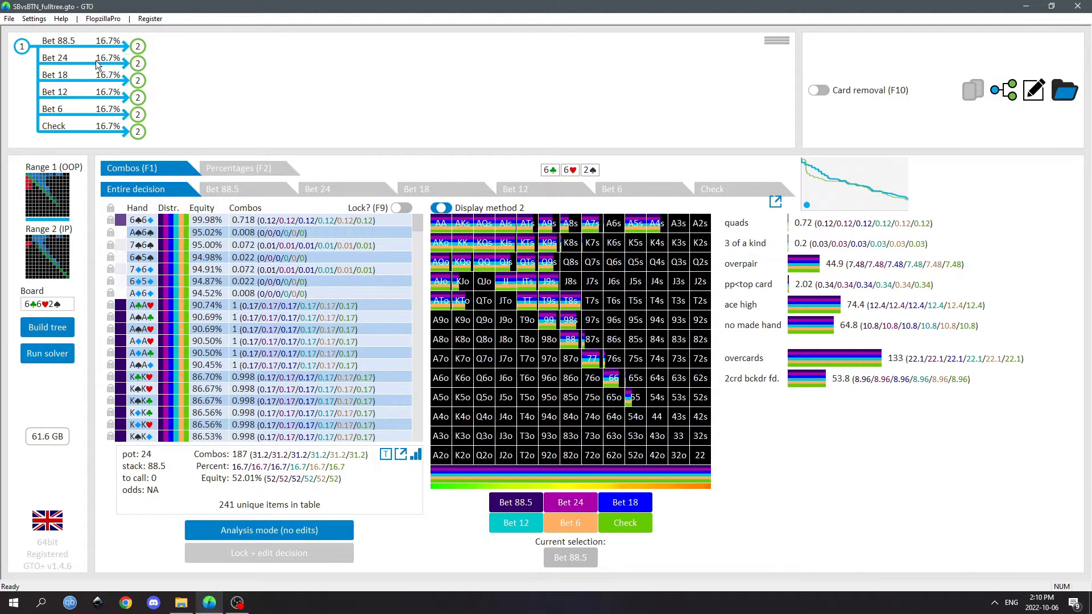
{"action": "left_click", "coordinate": [138, 64]}
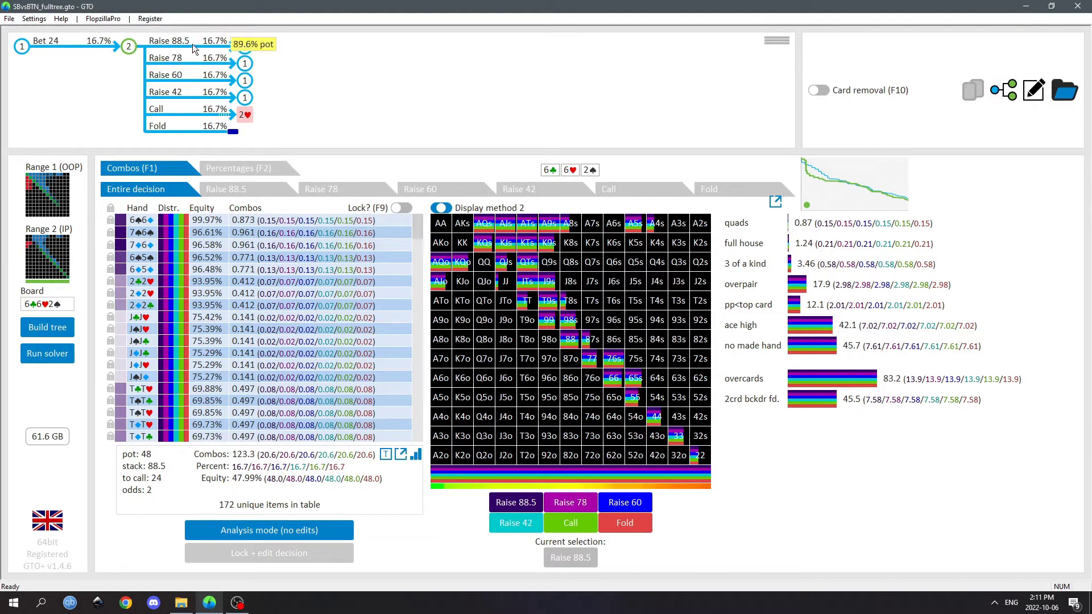
{"action": "left_click", "coordinate": [23, 47]}
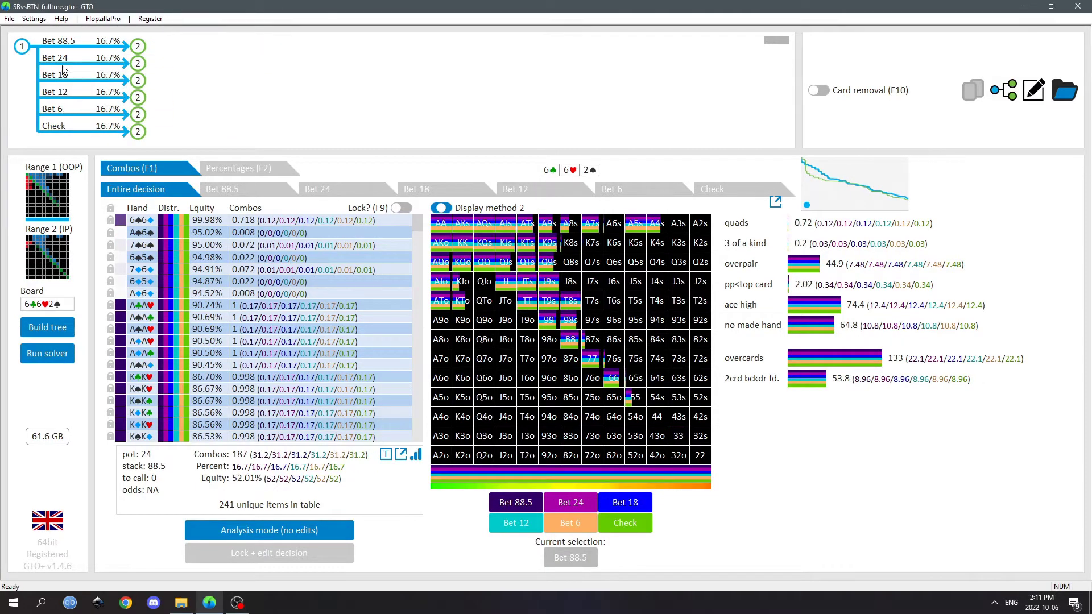
{"action": "left_click", "coordinate": [136, 115]}
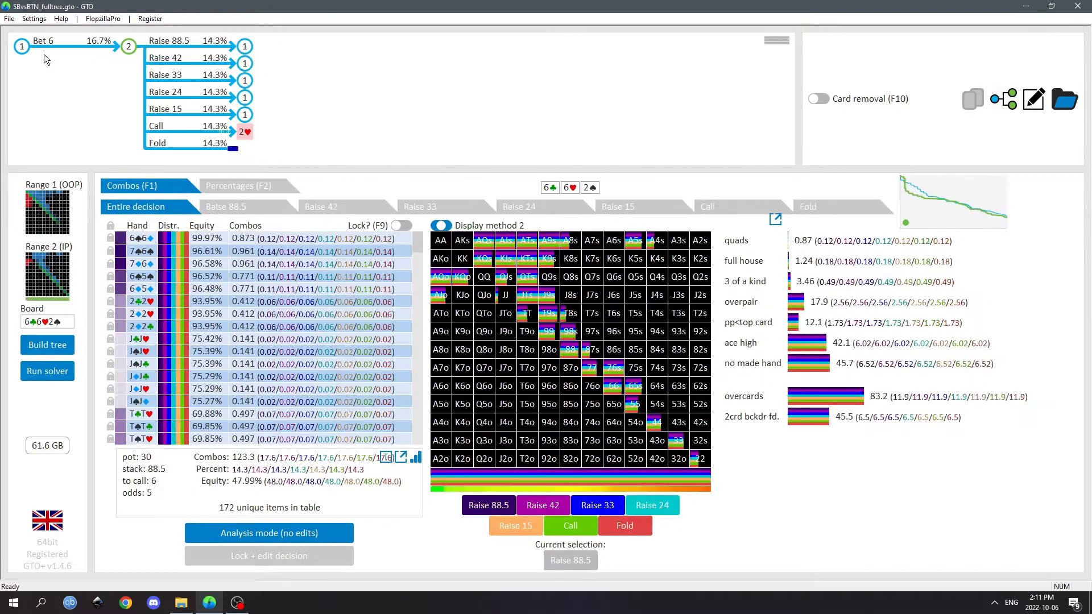
{"action": "left_click", "coordinate": [238, 80]}
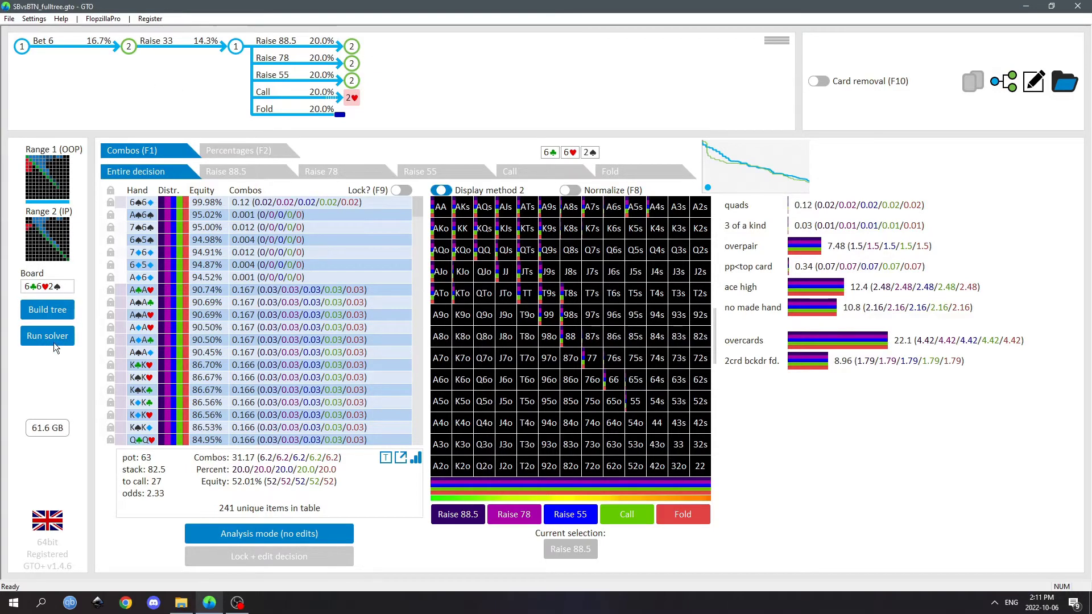
- Reopen the decision tree builder and open the web help for its advanced code field
{"action": "left_click", "coordinate": [40, 312]}
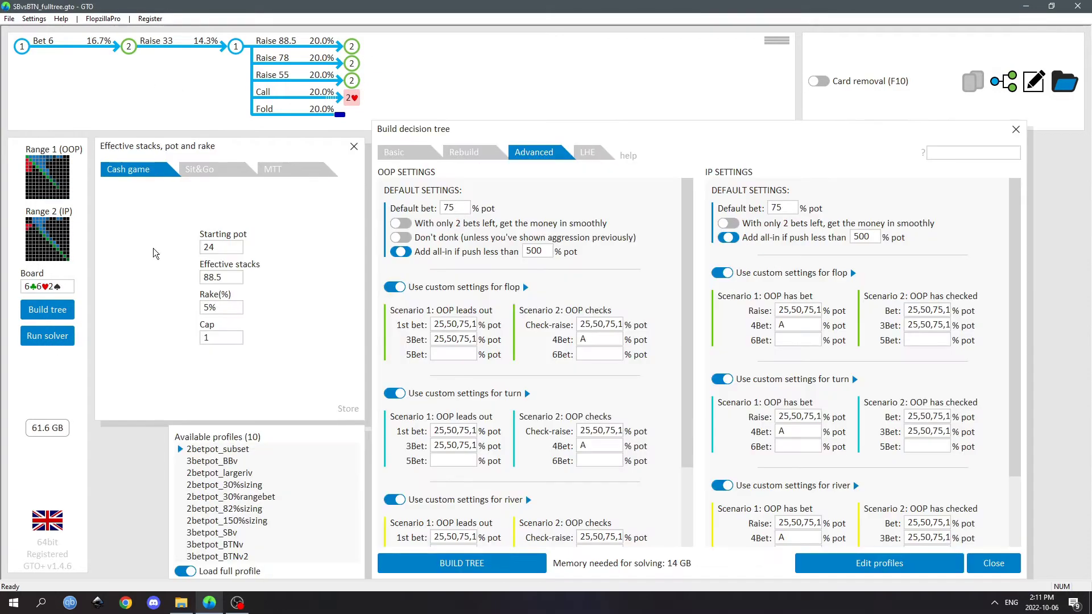
{"action": "left_click", "coordinate": [952, 154]}
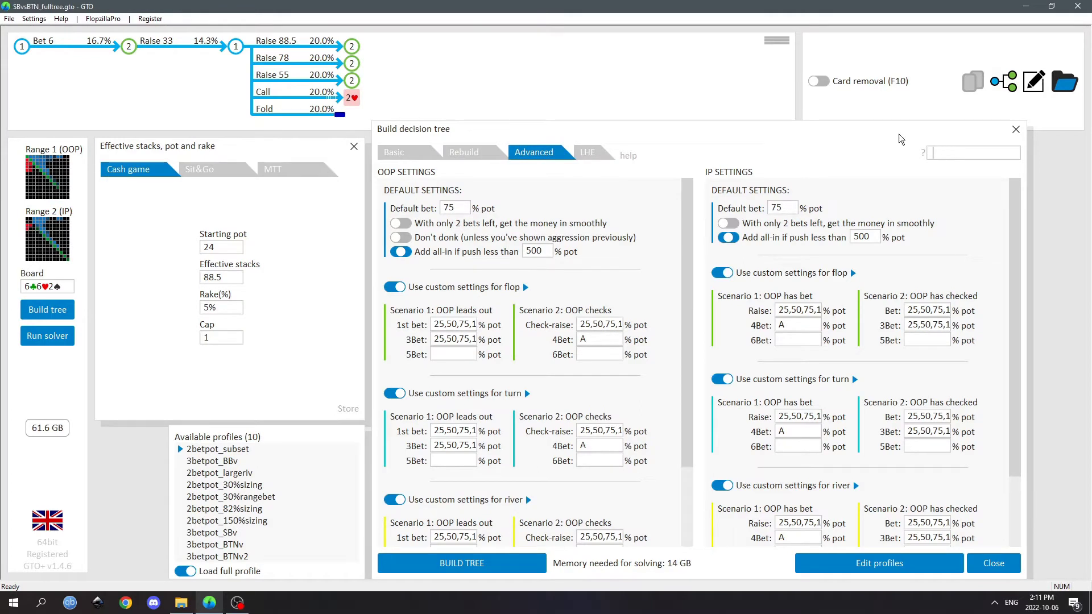
{"action": "left_click", "coordinate": [923, 154]}
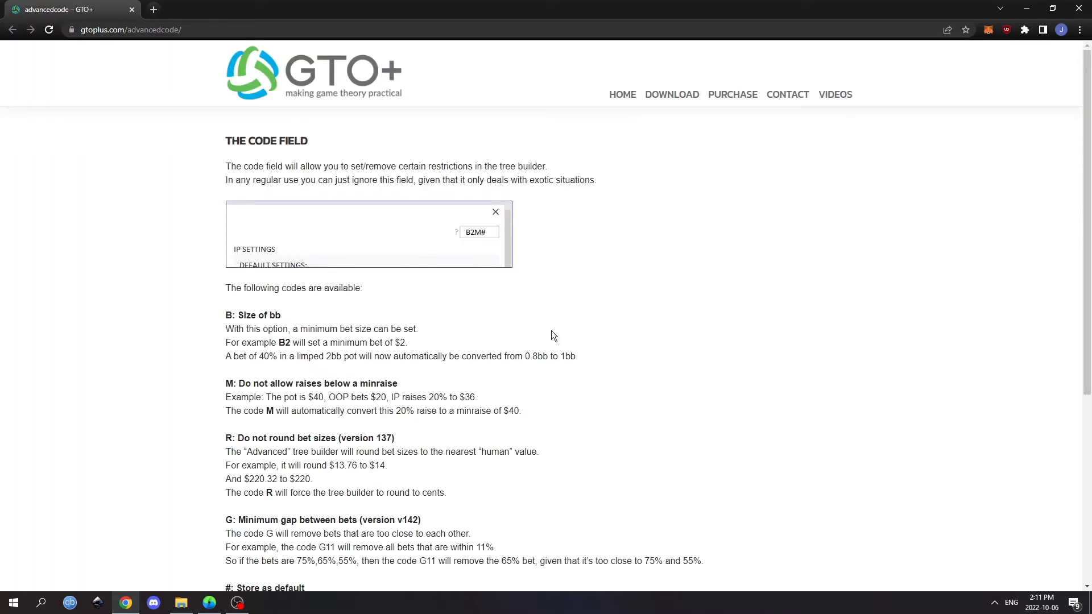
- Read the help page's explanations of the tree builder codes B, M, R and G
{"action": "scroll", "coordinate": [551, 332], "scroll_direction": "down", "scroll_amount": 2}
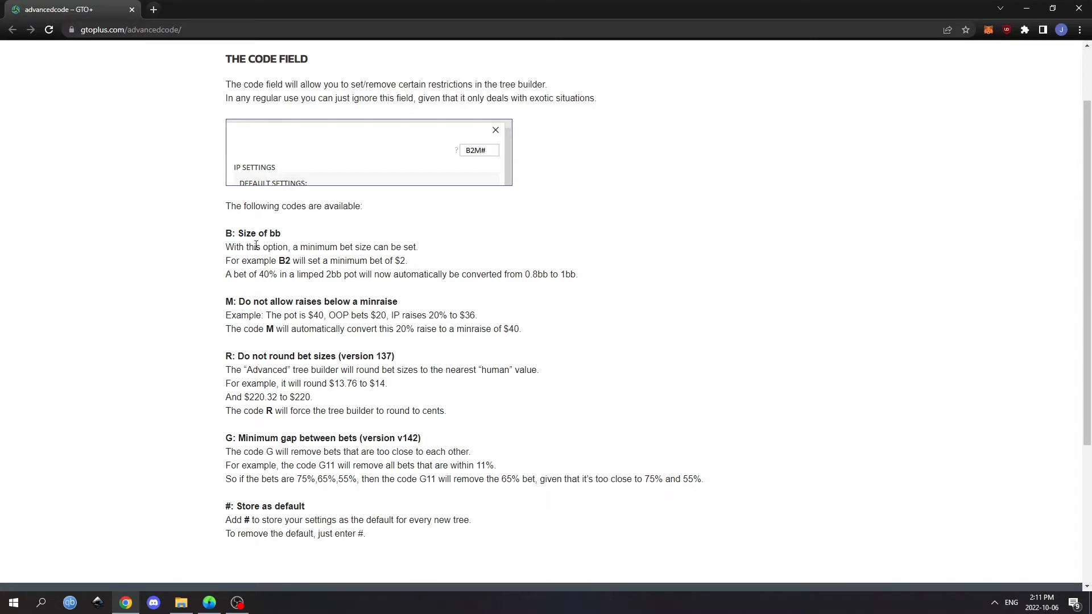
{"action": "left_click_drag", "start_coordinate": [245, 246], "coordinate": [360, 263]}
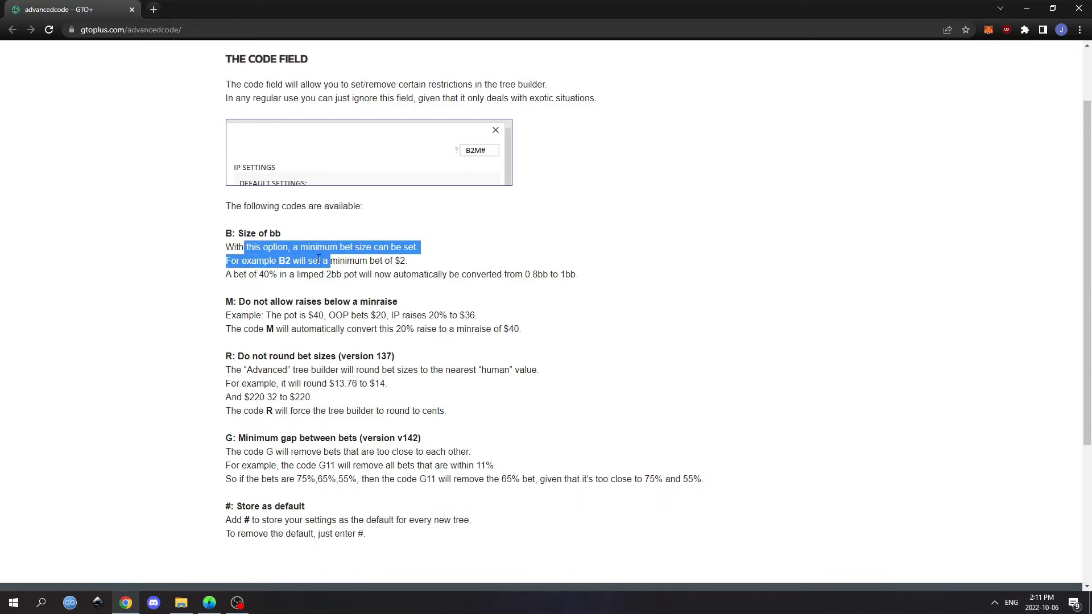
{"action": "left_click", "coordinate": [219, 247]}
{"action": "left_click_drag", "start_coordinate": [330, 248], "coordinate": [395, 248]}
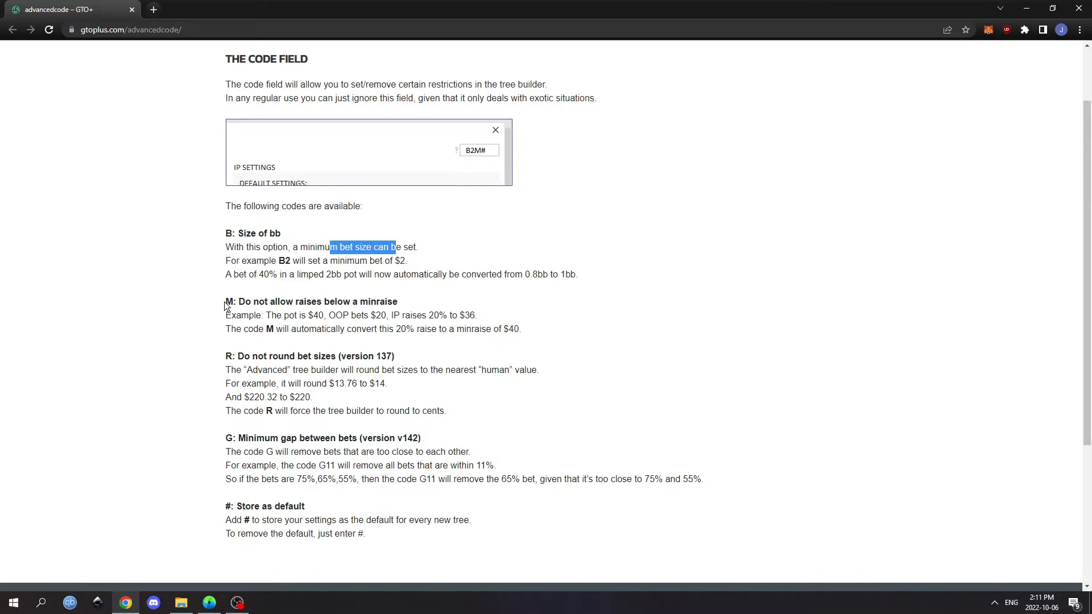
{"action": "left_click_drag", "start_coordinate": [226, 302], "coordinate": [376, 303]}
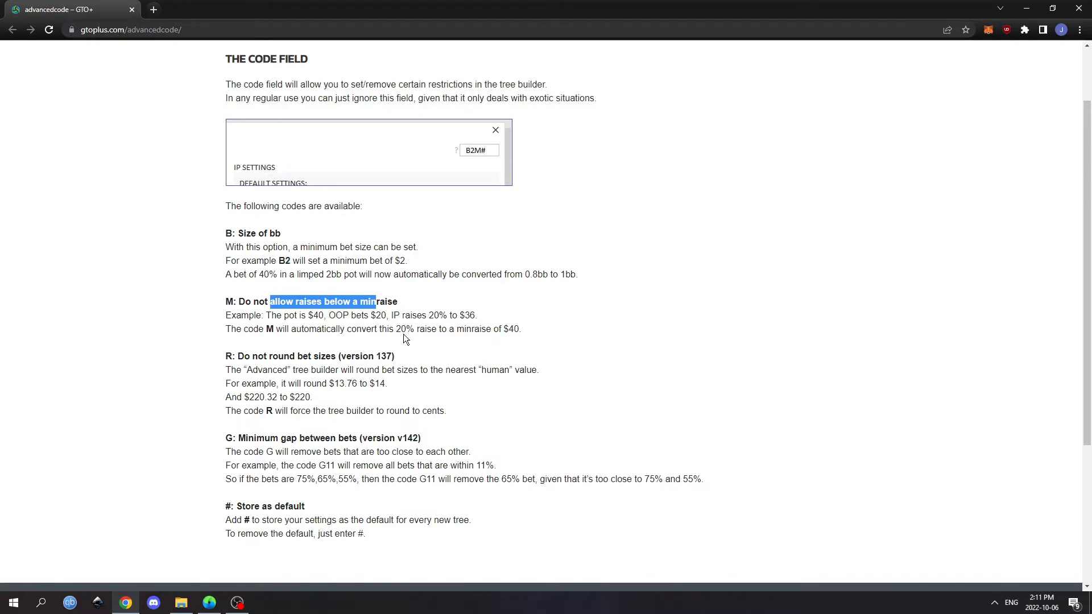
{"action": "left_click_drag", "start_coordinate": [317, 302], "coordinate": [389, 316]}
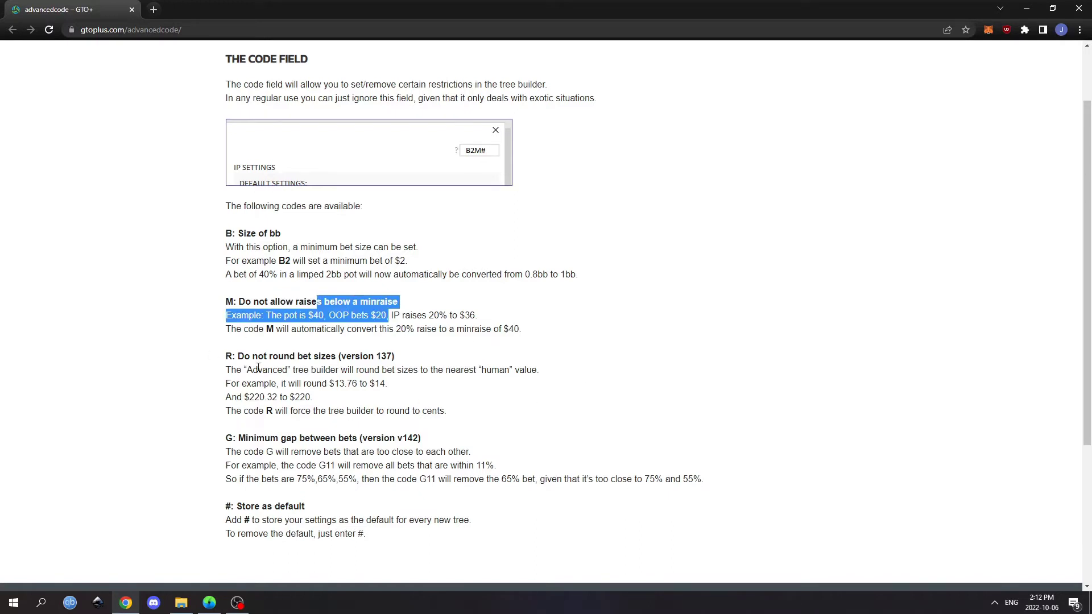
{"action": "left_click_drag", "start_coordinate": [233, 357], "coordinate": [319, 357]}
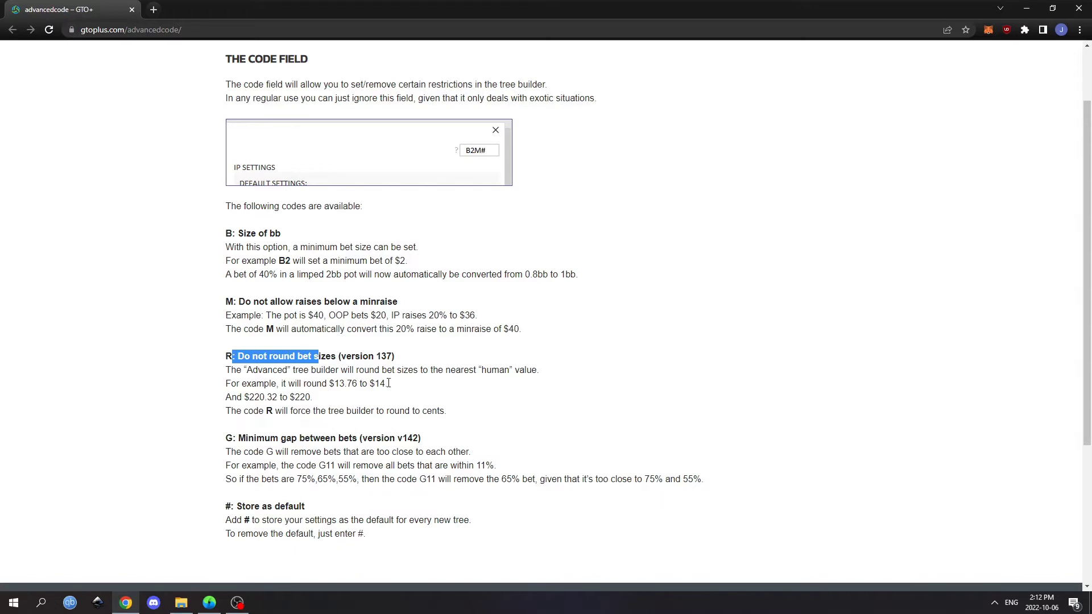
{"action": "left_click_drag", "start_coordinate": [305, 386], "coordinate": [354, 385]}
{"action": "left_click_drag", "start_coordinate": [272, 384], "coordinate": [359, 386]}
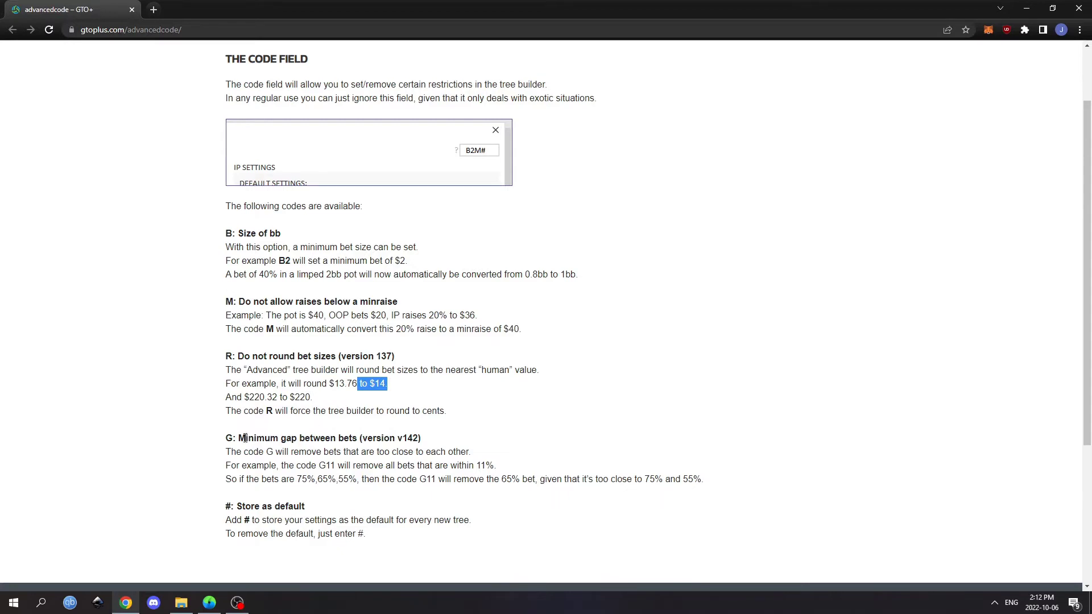
{"action": "left_click_drag", "start_coordinate": [229, 440], "coordinate": [265, 439]}
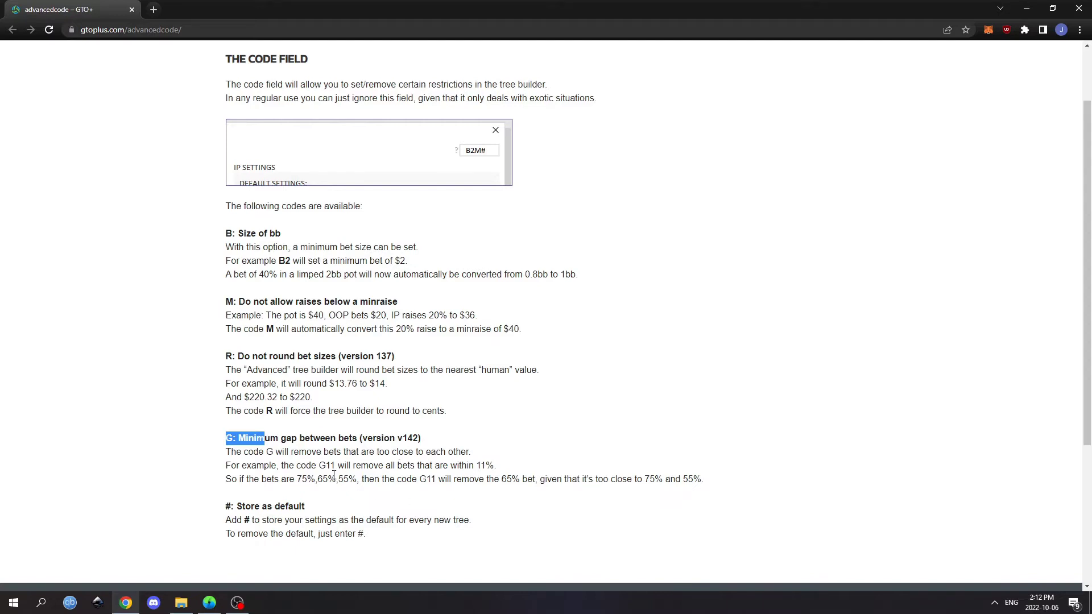
{"action": "left_click_drag", "start_coordinate": [319, 466], "coordinate": [334, 466]}
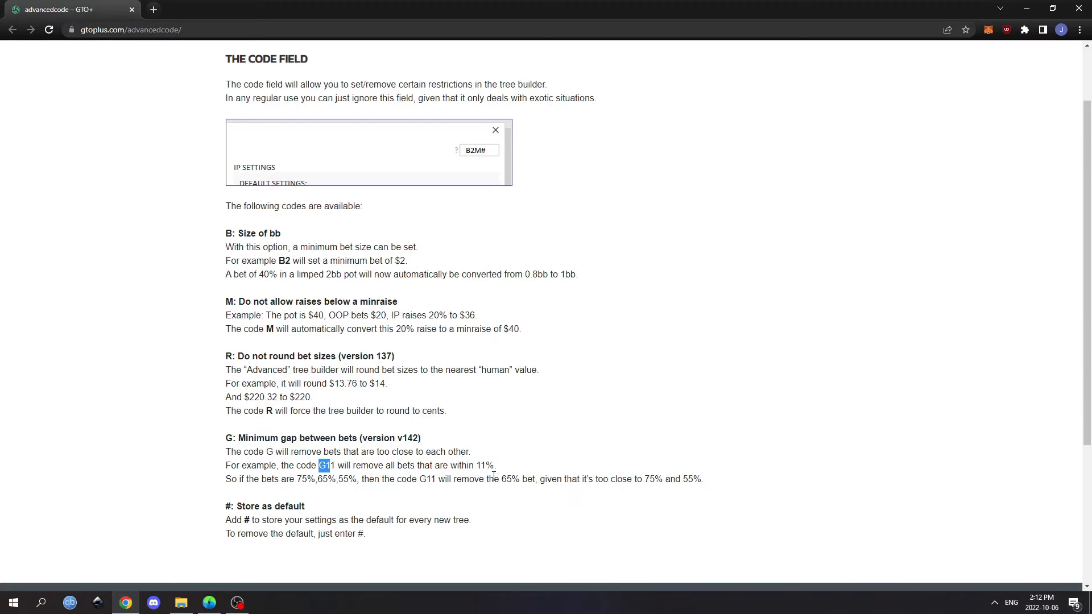
- Switch back to GTO+, rebuild the decision tree with code M and open the responses to the 24 bet
{"action": "left_click", "coordinate": [1027, 10]}
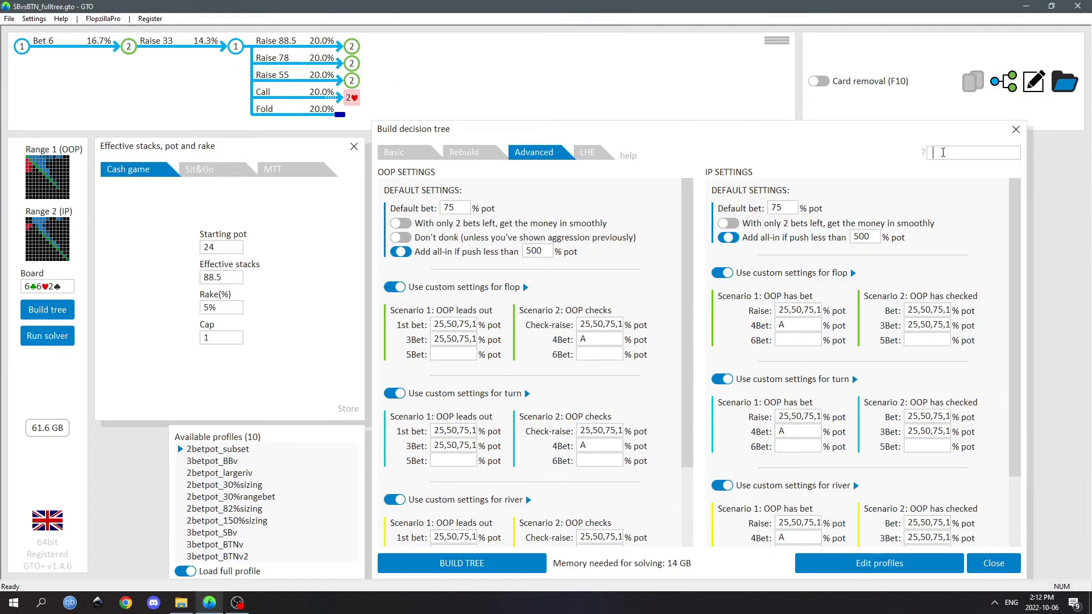
{"action": "type", "text": "M"}
{"action": "left_click", "coordinate": [493, 563]}
{"action": "left_click", "coordinate": [504, 501]}
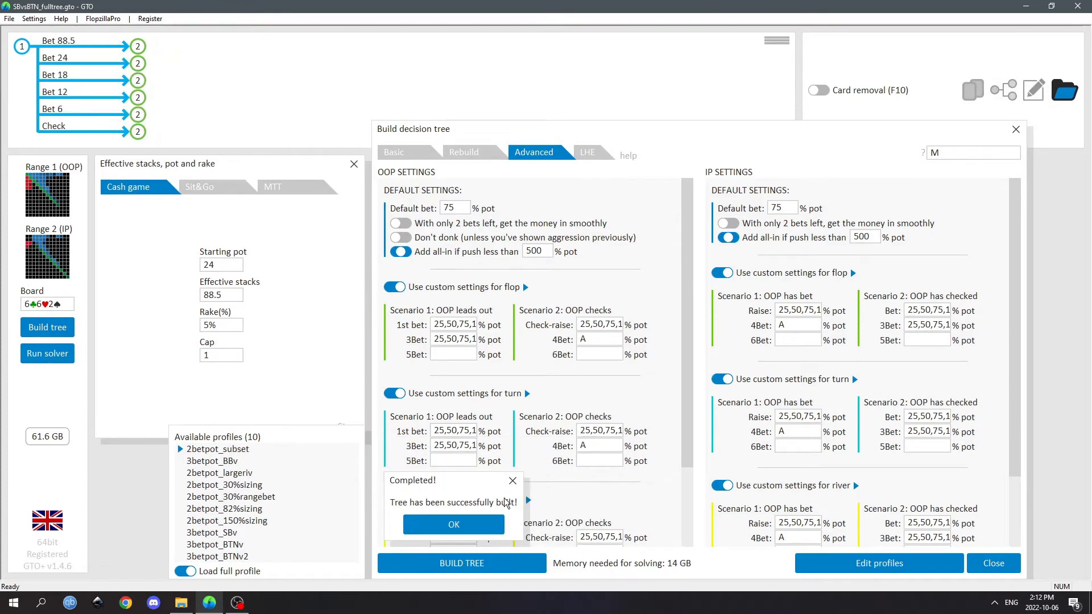
{"action": "left_click", "coordinate": [447, 525]}
{"action": "left_click", "coordinate": [142, 64]}
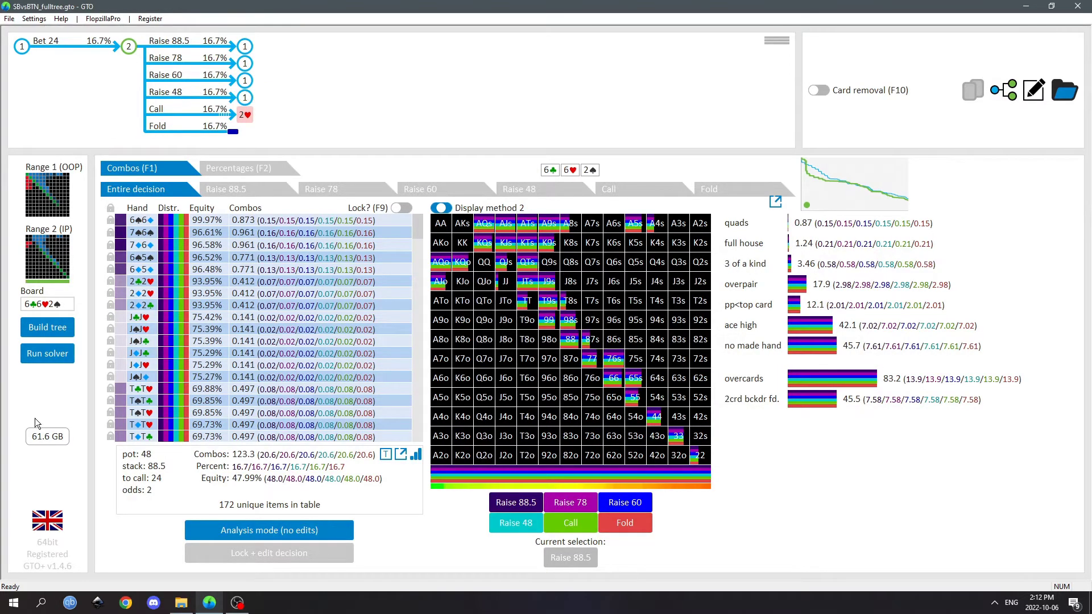
- Reopen the decision tree builder and set the advanced code to MRG11
{"action": "left_click", "coordinate": [38, 337]}
{"action": "left_click", "coordinate": [948, 152]}
{"action": "type", "text": "MRG"}
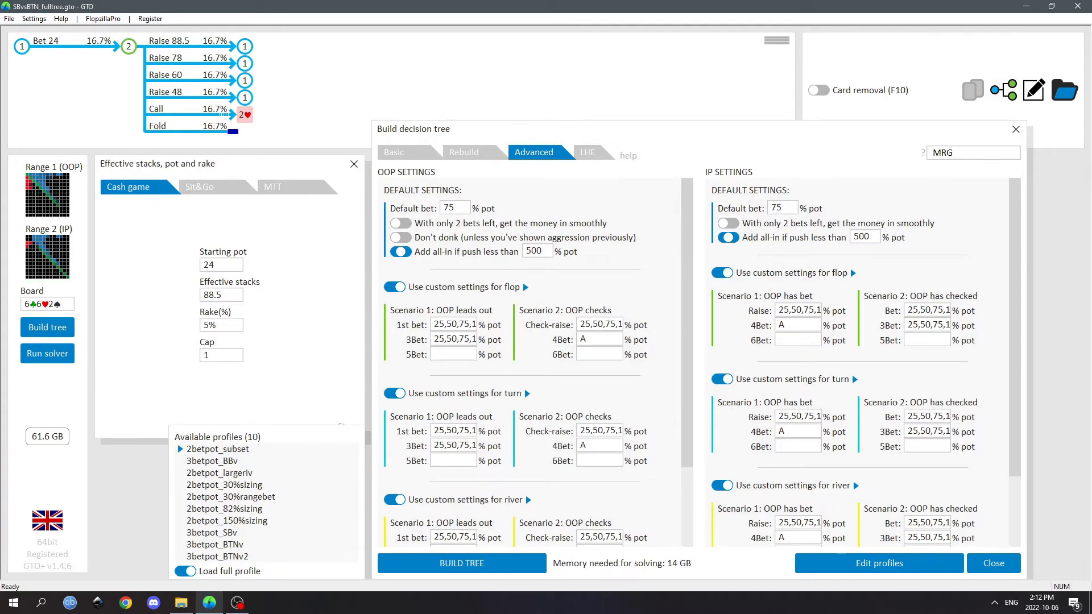
{"action": "type", "text": "11"}
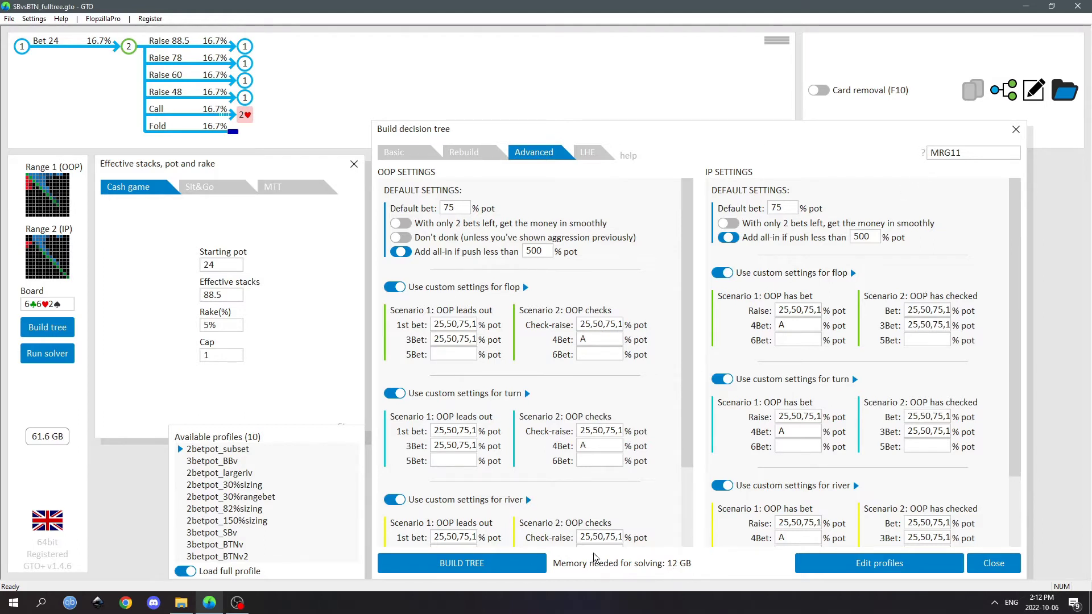
- Change the advanced code to MRG19 and rebuild the decision tree
{"action": "left_click", "coordinate": [971, 150]}
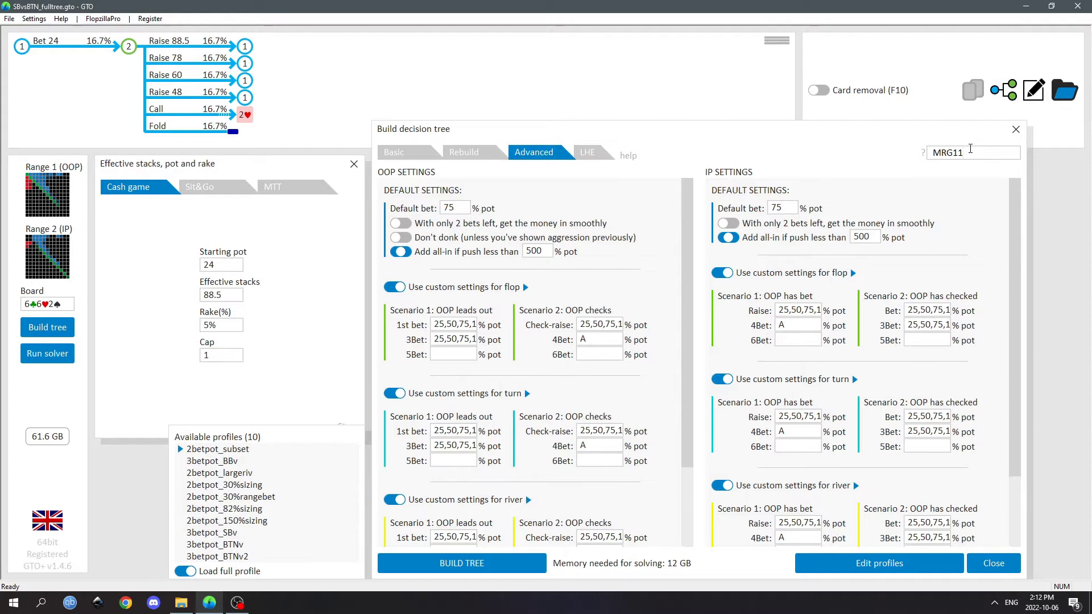
{"action": "key", "text": "BackSpace"}
{"action": "left_click", "coordinate": [467, 563]}
{"action": "left_click", "coordinate": [485, 503]}
{"action": "left_click", "coordinate": [470, 524]}
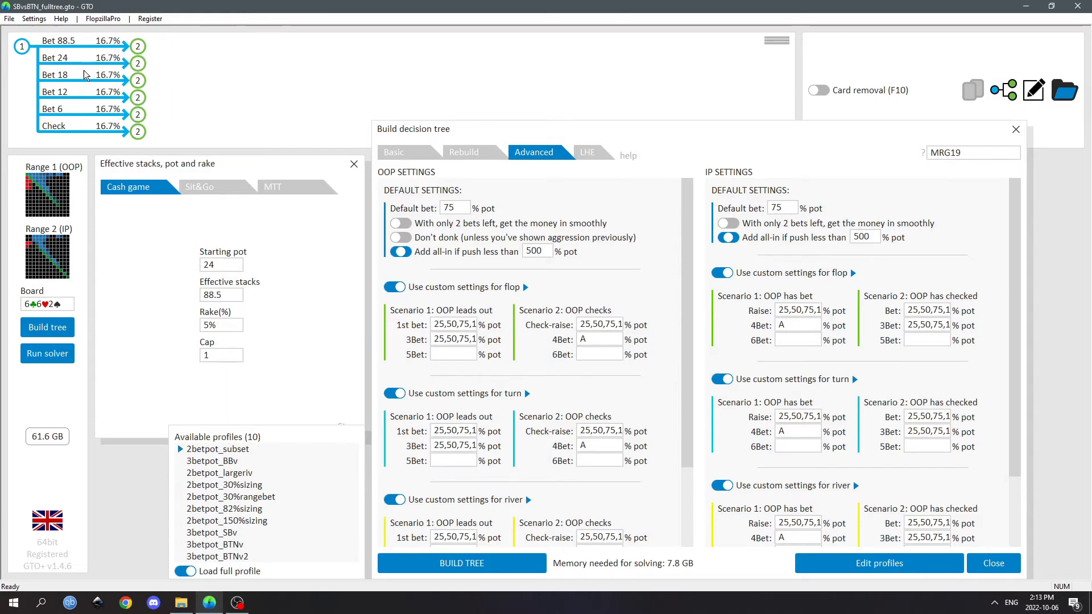
- Inspect IP's options in the rebuilt tree after OOP bets 24, bets 6 and checks
{"action": "left_click", "coordinate": [139, 63]}
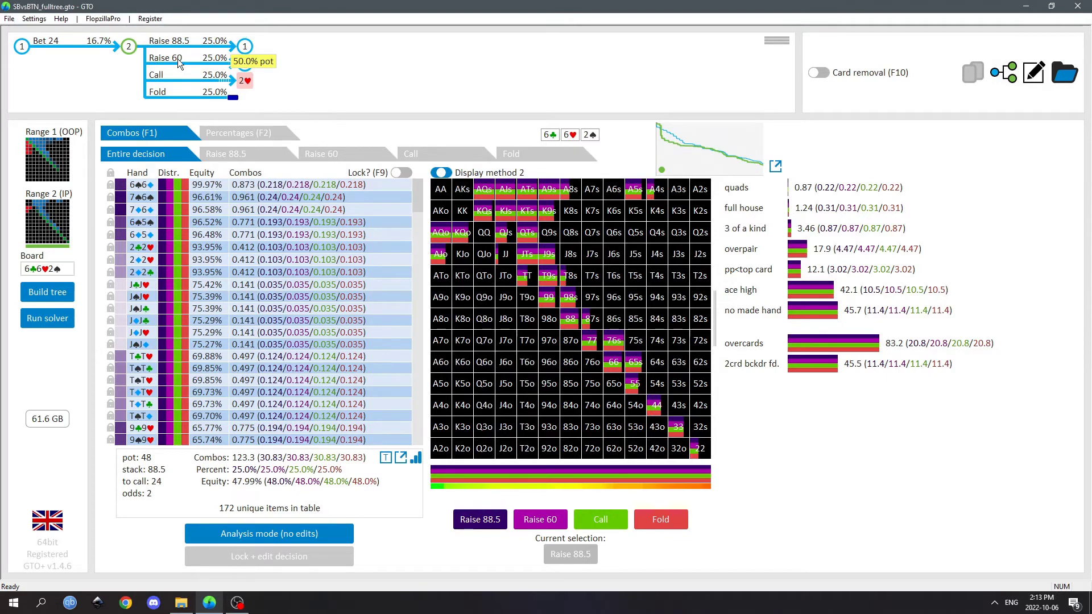
{"action": "left_click", "coordinate": [21, 48]}
{"action": "left_click", "coordinate": [20, 52]}
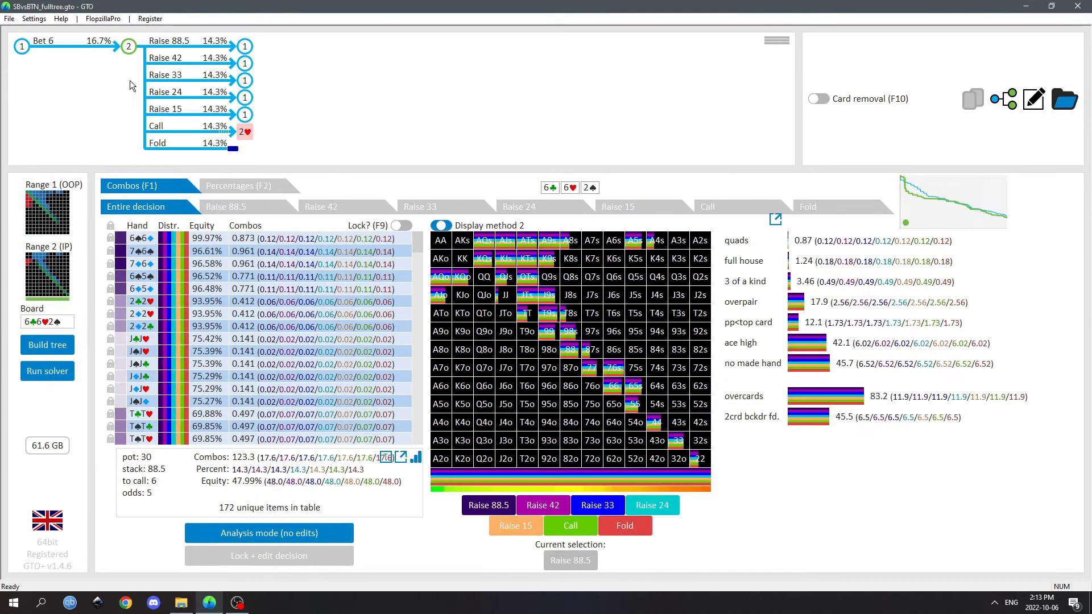
{"action": "left_click", "coordinate": [20, 49]}
{"action": "left_click", "coordinate": [20, 50]}
{"action": "left_click", "coordinate": [20, 50]}
{"action": "left_click", "coordinate": [140, 133]}
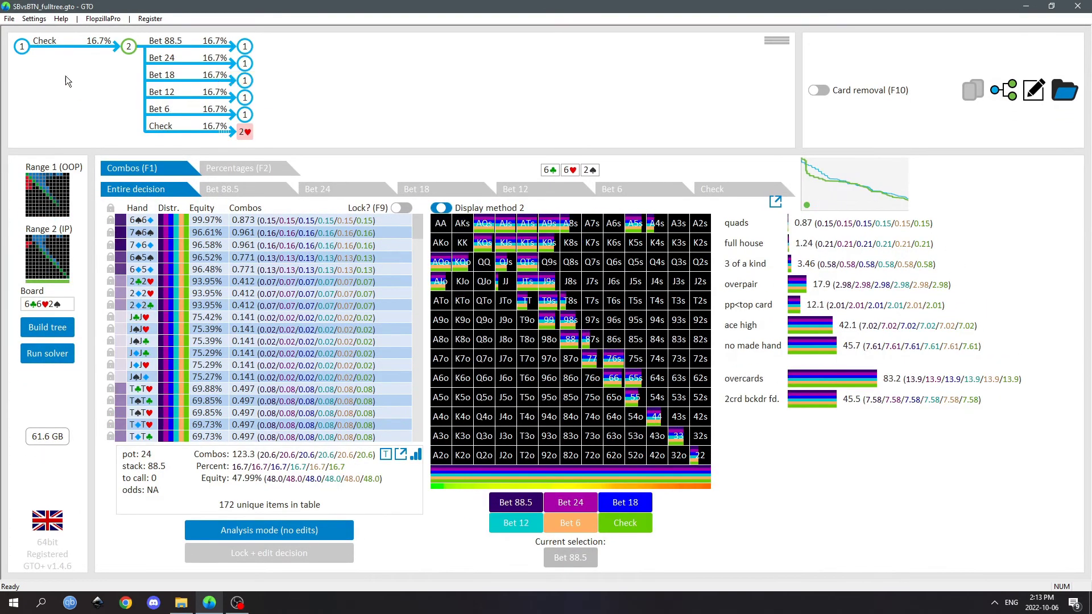
- Reopen the decision tree builder and highlight the gap value at the end of the advanced code
{"action": "left_click", "coordinate": [46, 329]}
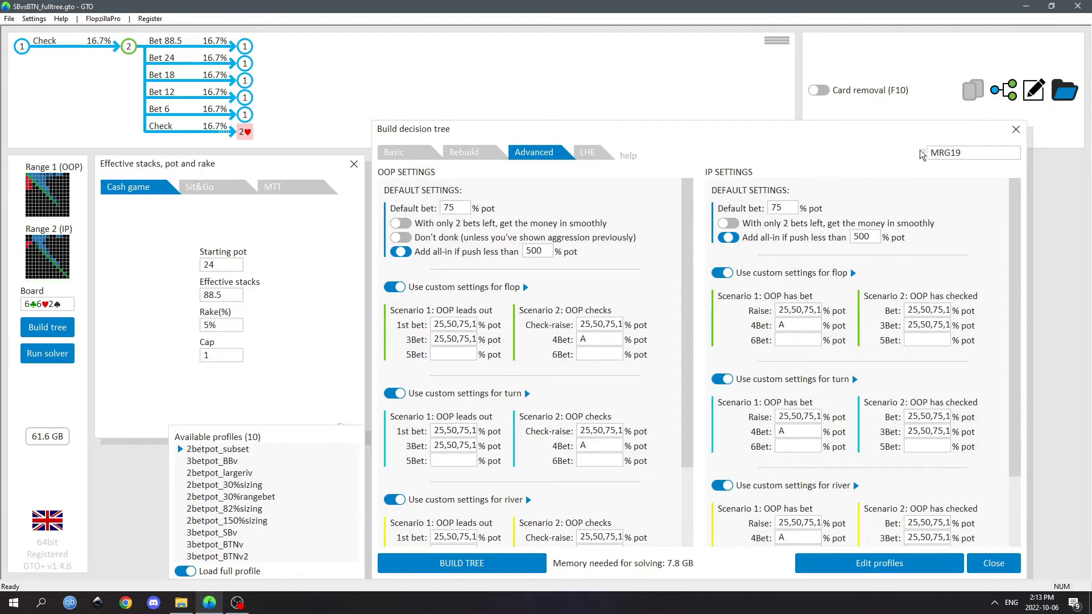
{"action": "double_click", "coordinate": [956, 156]}
{"action": "left_click", "coordinate": [966, 159]}
{"action": "key", "text": "shift+Left"}
{"action": "key", "text": "shift+Left"}
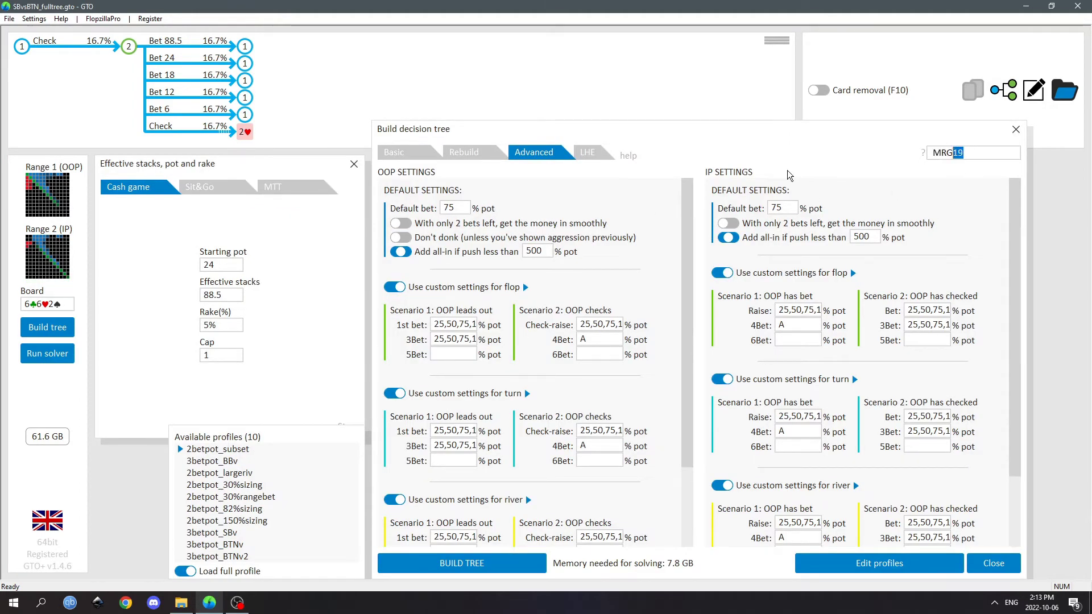
- Append g433 to the flop first-bet sizes for OOP leading out and select the whole list
{"action": "left_click", "coordinate": [455, 325]}
{"action": "key", "text": "End"}
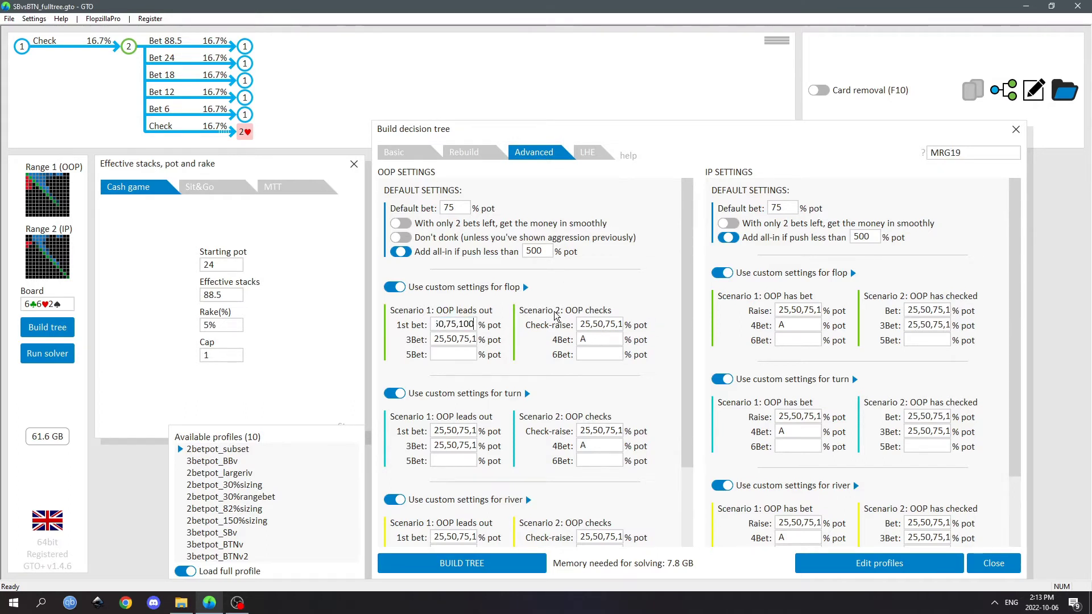
{"action": "type", "text": ",g4"}
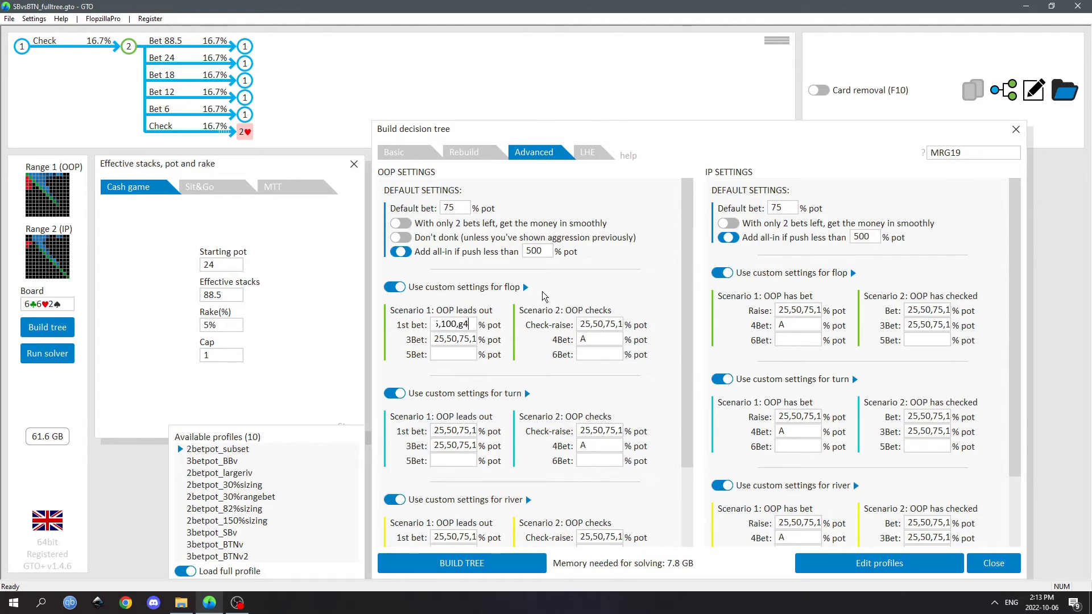
{"action": "type", "text": "33"}
{"action": "left_click_drag", "start_coordinate": [472, 324], "coordinate": [380, 309]}
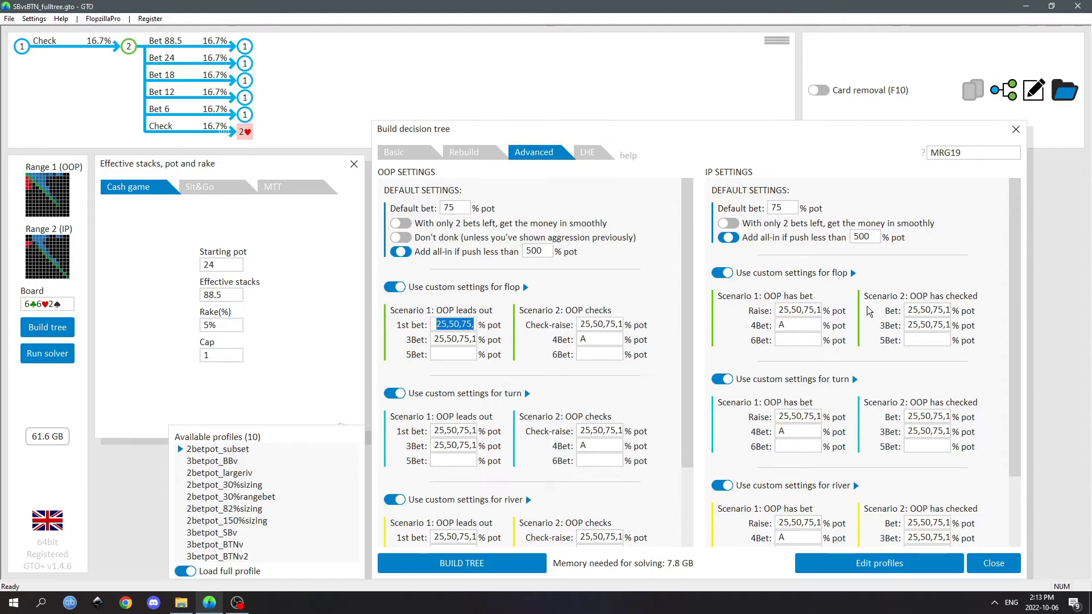
- Append g2 to OOP's turn first-bet sizes and copy the full list to IP's turn bet after OOP has checked
{"action": "left_click", "coordinate": [928, 312]}
{"action": "left_click_drag", "start_coordinate": [434, 432], "coordinate": [529, 430]}
{"action": "left_click", "coordinate": [493, 430]}
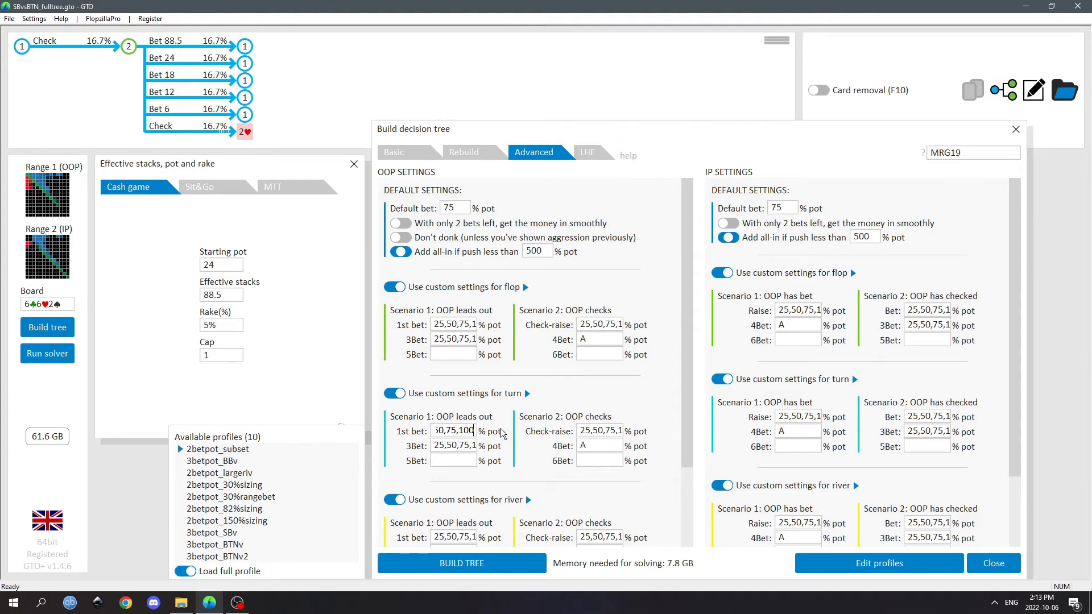
{"action": "type", "text": ",g2"}
{"action": "key", "text": "ctrl+a"}
{"action": "key", "text": "ctrl+c"}
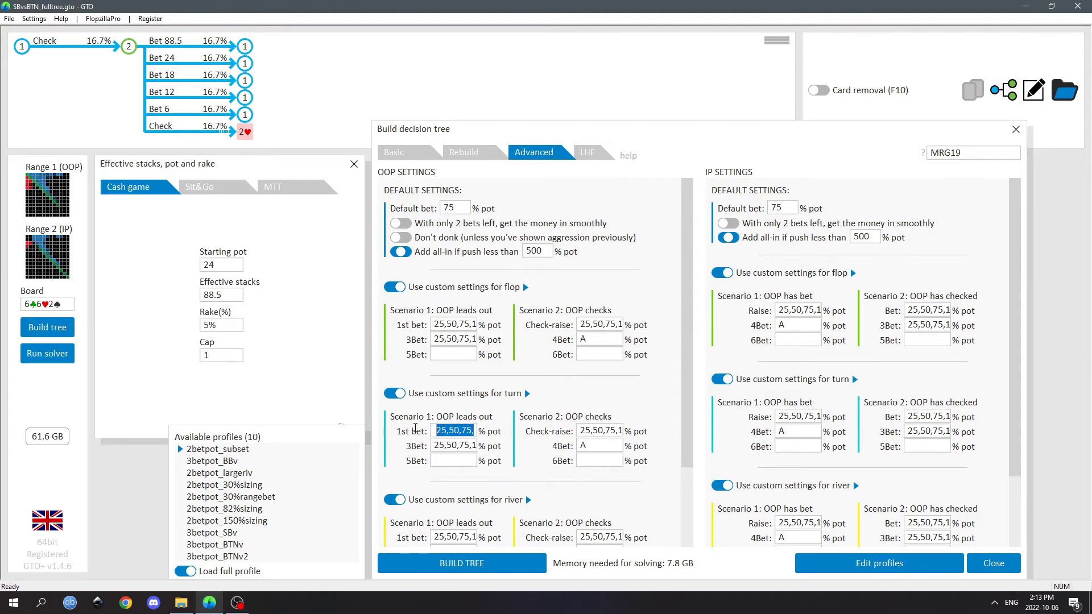
{"action": "left_click", "coordinate": [927, 417]}
{"action": "key", "text": "ctrl+a"}
{"action": "key", "text": "ctrl+v"}
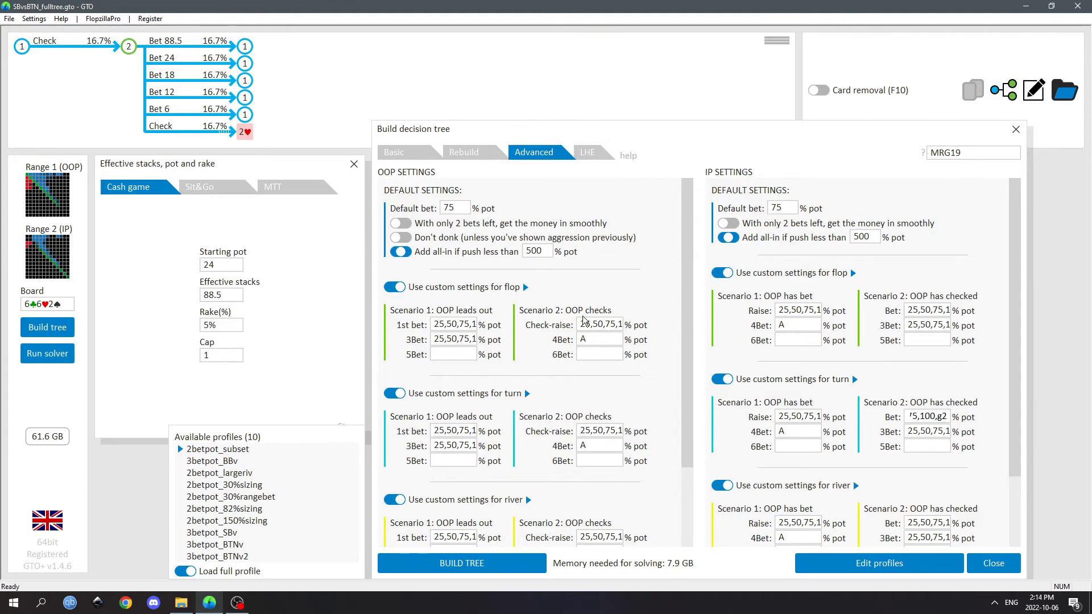
- Replace 25 with 2x in OOP's flop check-raise sizes and copy that list to both players' flop 3bet sizes
{"action": "left_click", "coordinate": [590, 324]}
{"action": "left_click", "coordinate": [593, 326]}
{"action": "type", "text": "2x"}
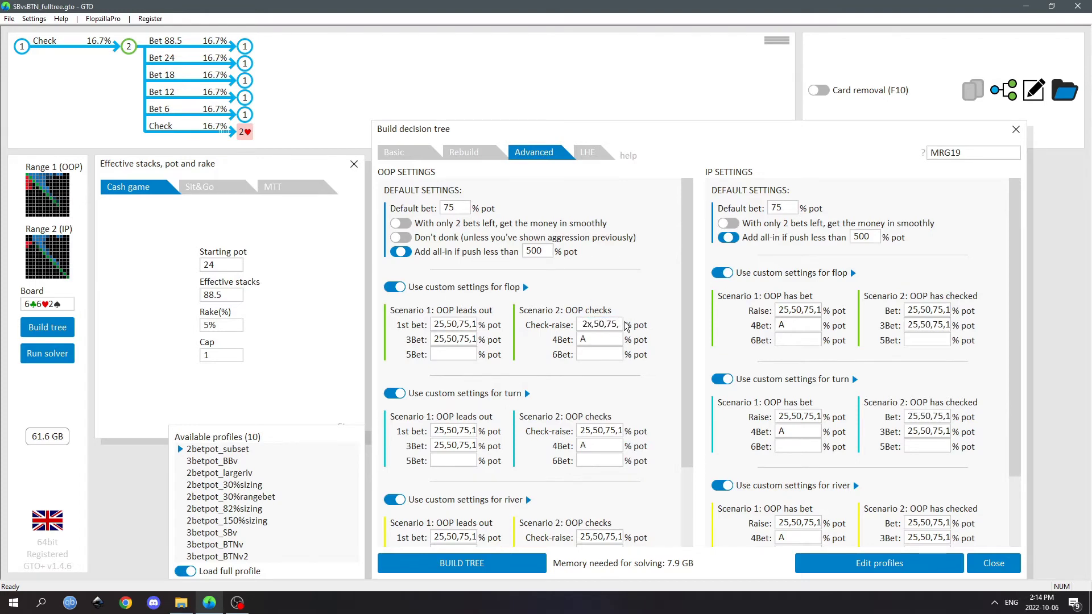
{"action": "key", "text": "ctrl+a"}
{"action": "left_click", "coordinate": [461, 341]}
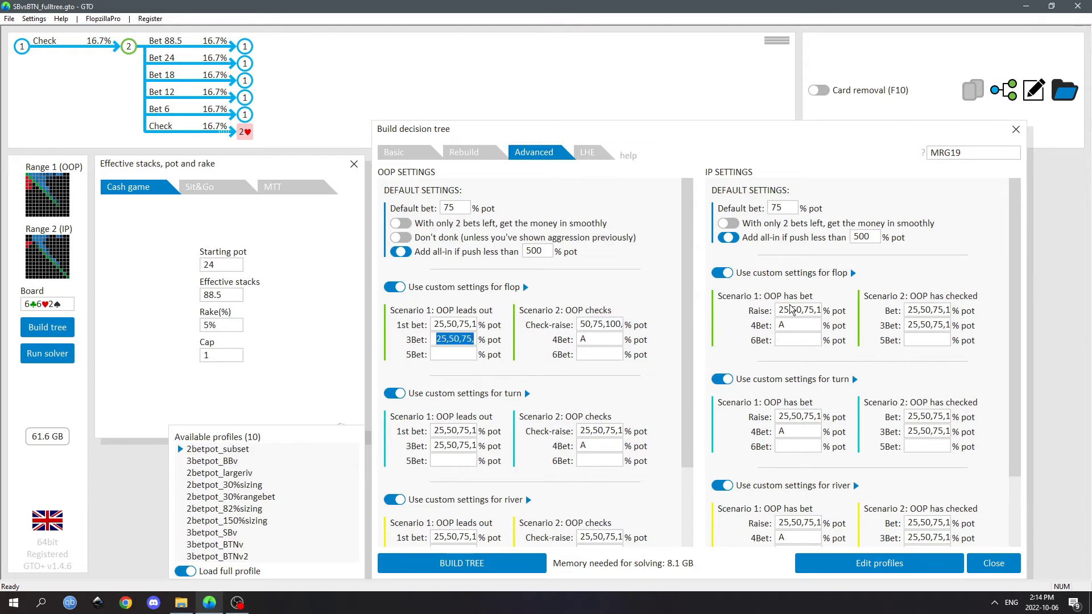
{"action": "key", "text": "ctrl+v"}
{"action": "left_click", "coordinate": [932, 327]}
{"action": "key", "text": "ctrl+v"}
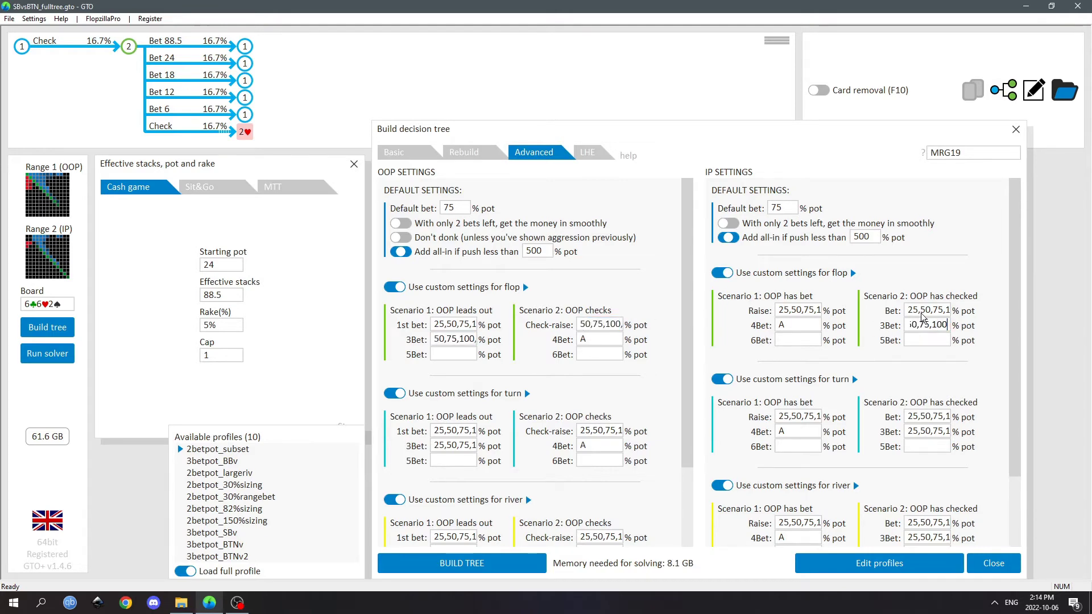
- Apply the copied raise sizes to IP's raises on flop, turn and river and to IP's turn and river 3bets
{"action": "left_click", "coordinate": [784, 310]}
{"action": "key", "text": "ctrl+v"}
{"action": "left_click", "coordinate": [798, 417]}
{"action": "key", "text": "ctrl+v"}
{"action": "left_click", "coordinate": [798, 524]}
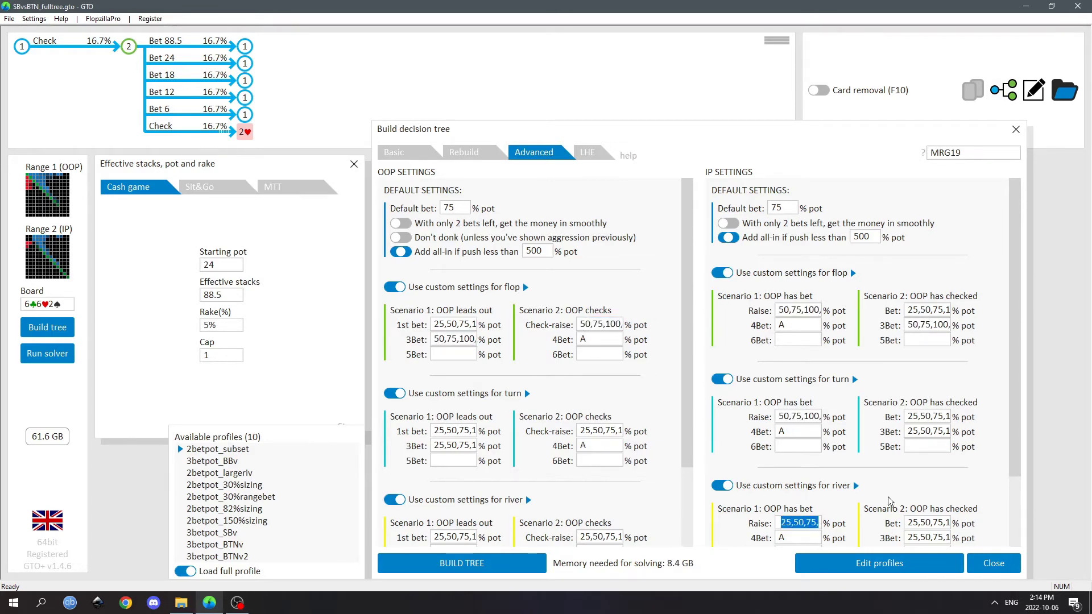
{"action": "key", "text": "ctrl+v"}
{"action": "left_click", "coordinate": [917, 539]}
{"action": "key", "text": "ctrl+v"}
{"action": "left_click", "coordinate": [927, 432]}
{"action": "key", "text": "ctrl+v"}
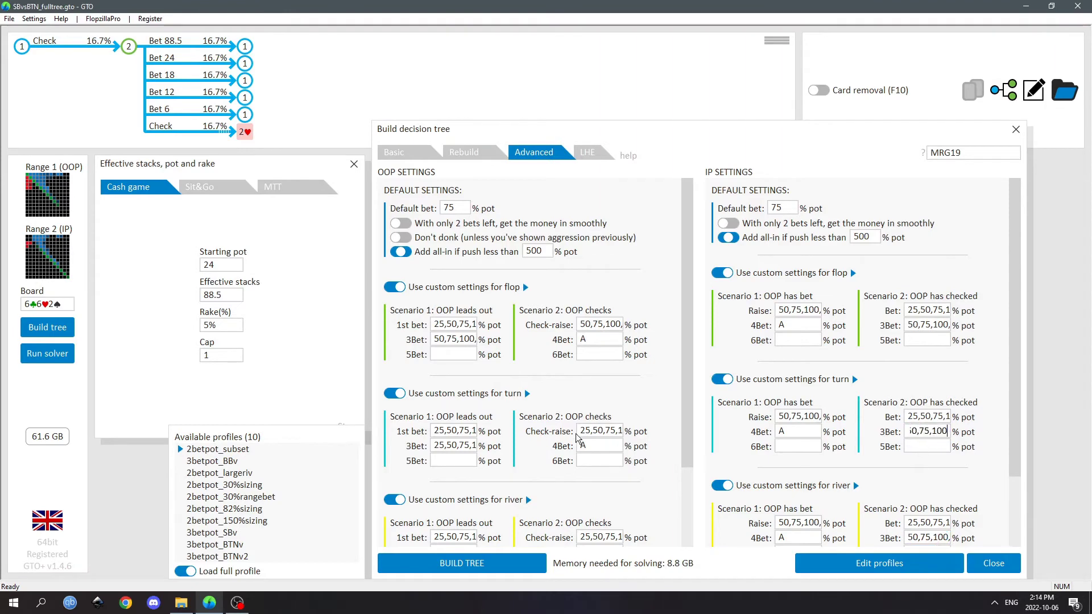
- Apply the copied raise sizes to OOP's check-raise and 3bet on both the turn and the river
{"action": "left_click", "coordinate": [580, 434]}
{"action": "key", "text": "ctrl+v"}
{"action": "left_click", "coordinate": [470, 447]}
{"action": "key", "text": "ctrl+v"}
{"action": "scroll", "coordinate": [594, 505], "scroll_direction": "down", "scroll_amount": 1}
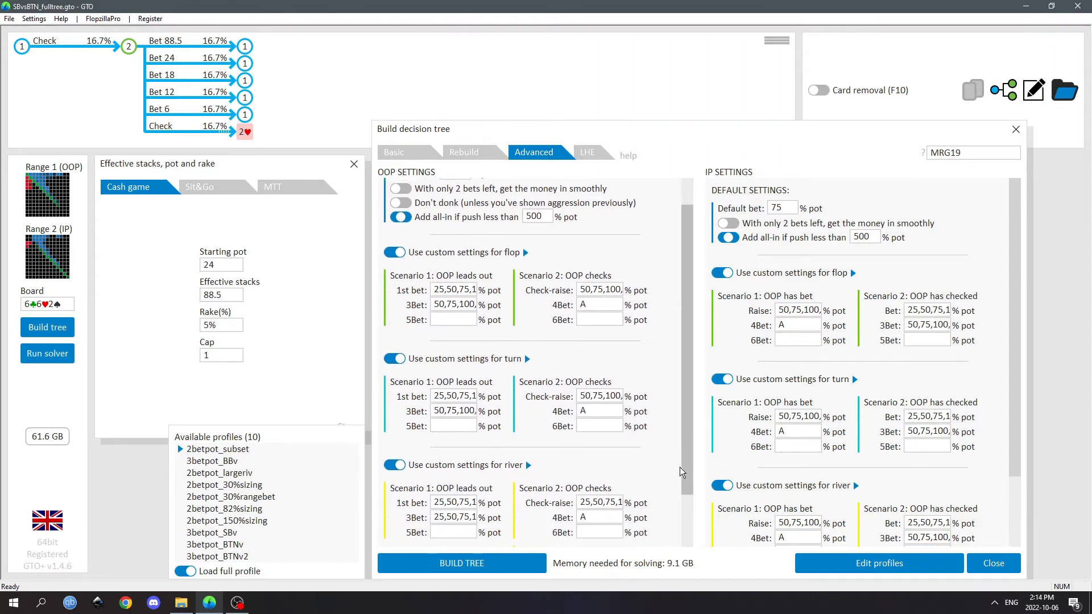
{"action": "left_click", "coordinate": [593, 496]}
{"action": "key", "text": "ctrl+v"}
{"action": "left_click", "coordinate": [461, 511]}
{"action": "key", "text": "ctrl+v"}
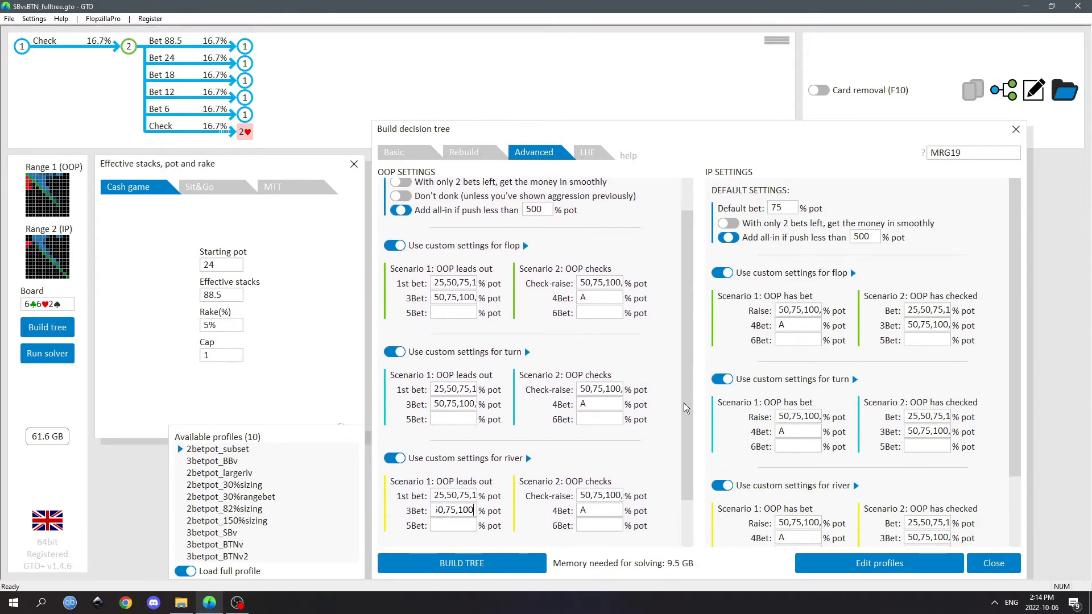
- Clear the advanced code, re-enter it as MRG, and try 11 as its gap value
{"action": "double_click", "coordinate": [995, 155]}
{"action": "key", "text": "BackSpace"}
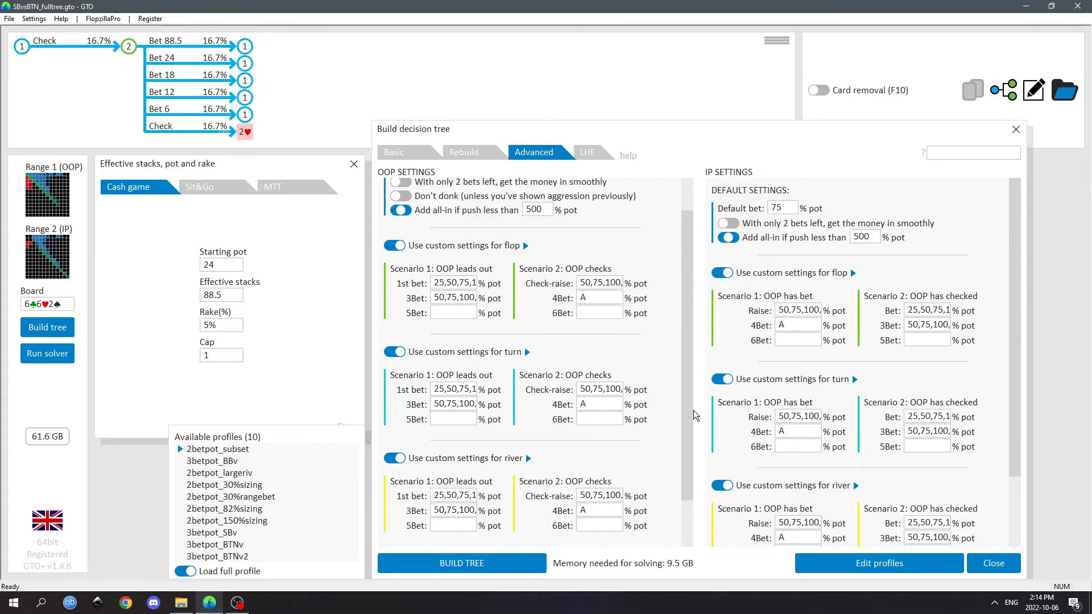
{"action": "scroll", "coordinate": [680, 367], "scroll_direction": "up", "scroll_amount": 1}
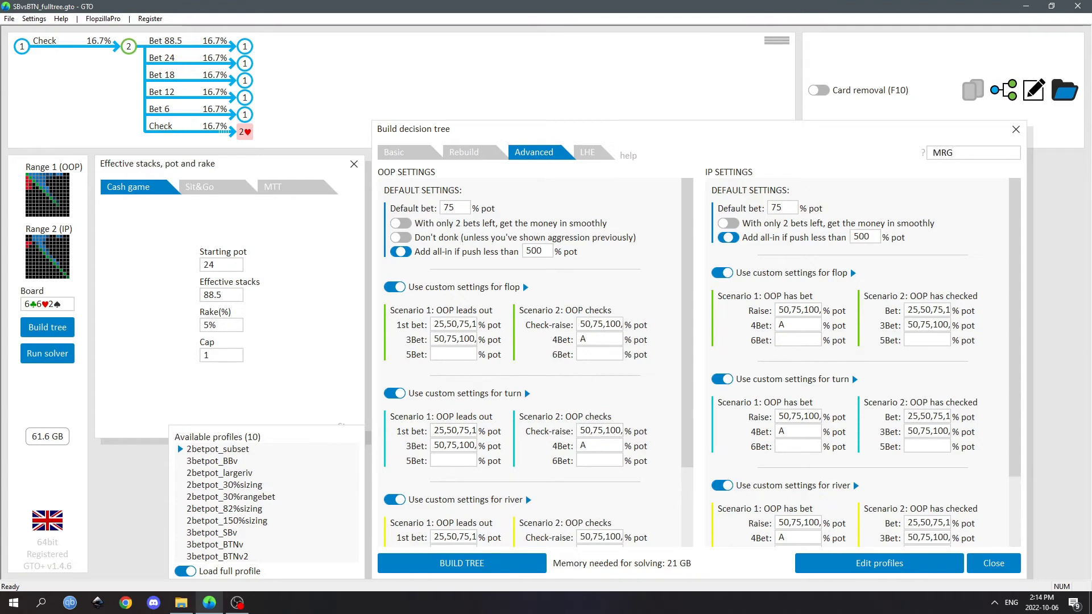
{"action": "type", "text": "11"}
{"action": "left_click", "coordinate": [970, 151]}
{"action": "left_click", "coordinate": [972, 147]}
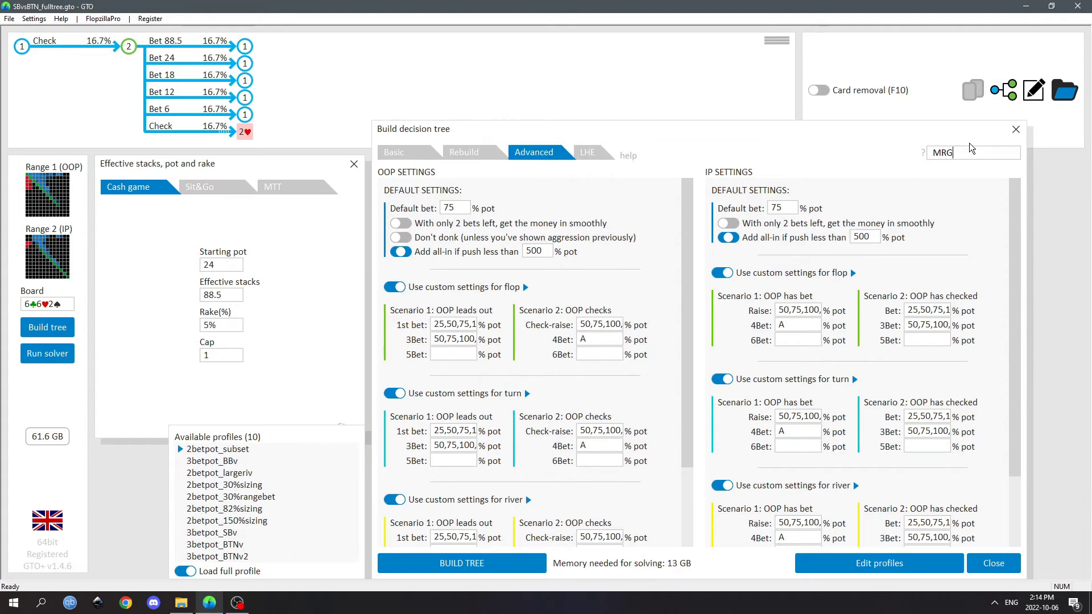
{"action": "key", "text": "Return"}
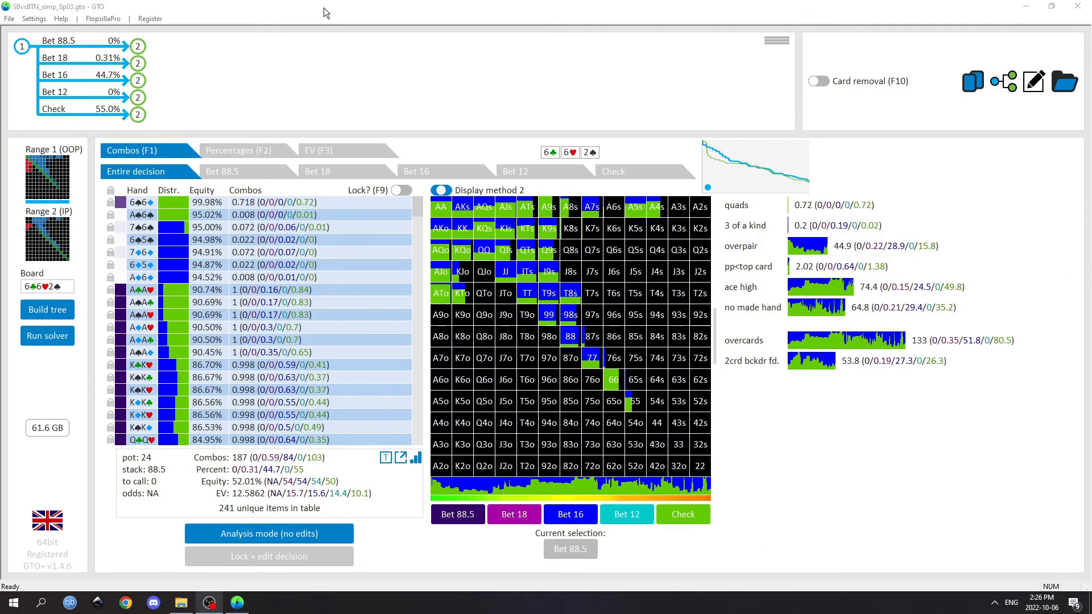
- Check the solver accuracy of the solved tree SBvsBTN_simp_0p03, and open IP's decision after OOP bets 16 on the flop
{"action": "left_click", "coordinate": [49, 337]}
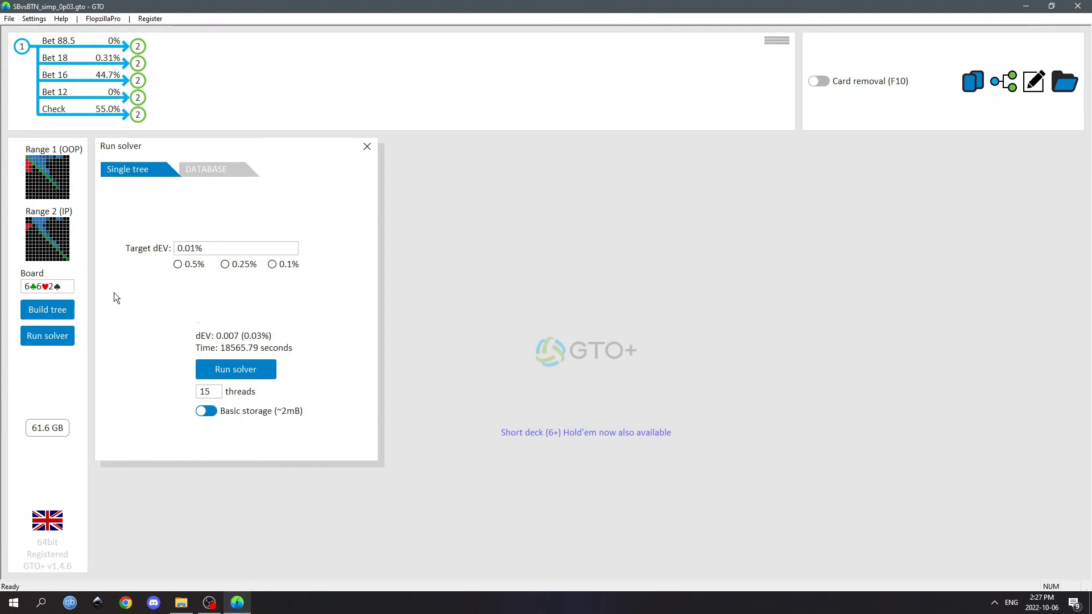
{"action": "left_click", "coordinate": [23, 45]}
{"action": "left_click", "coordinate": [137, 81]}
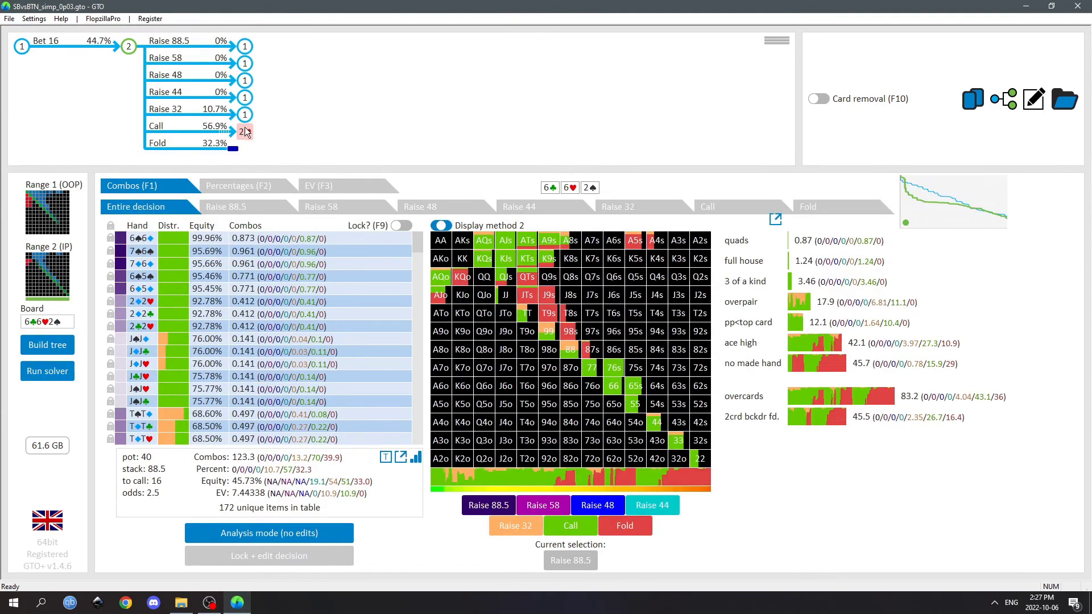
- Select the jack of clubs as the turn card after IP calls and inspect OOP's strategy for AQs and KJs
{"action": "left_click", "coordinate": [245, 132]}
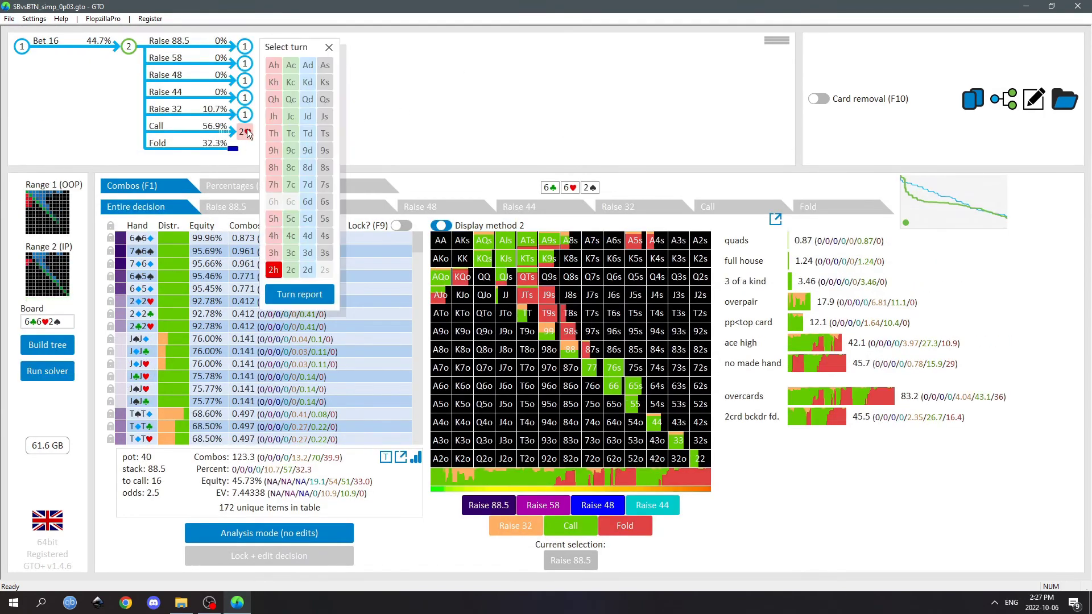
{"action": "left_click", "coordinate": [291, 117]}
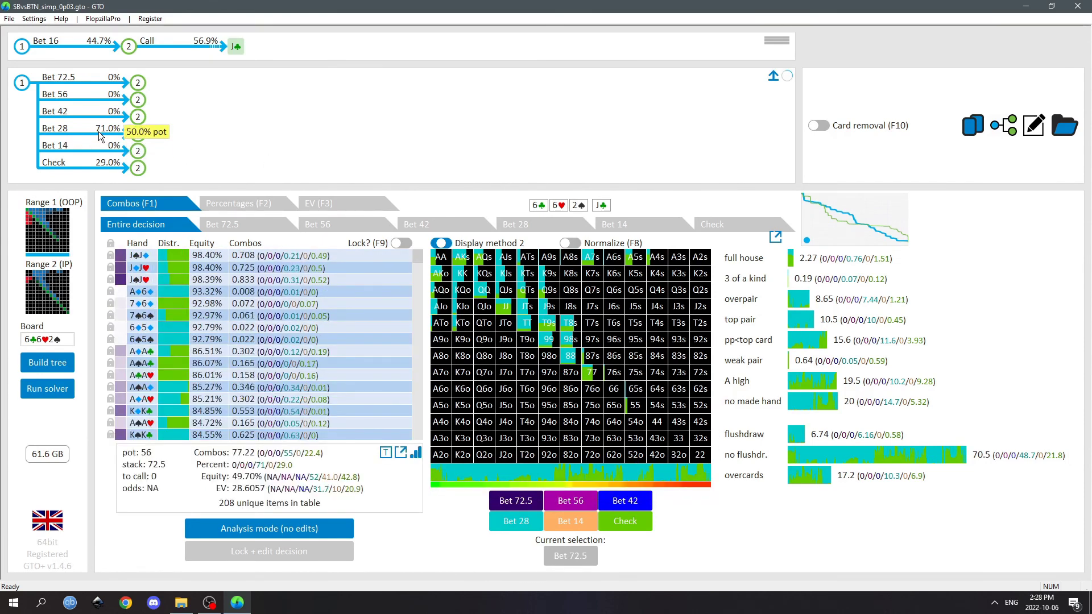
{"action": "mouse_move", "coordinate": [482, 259]}
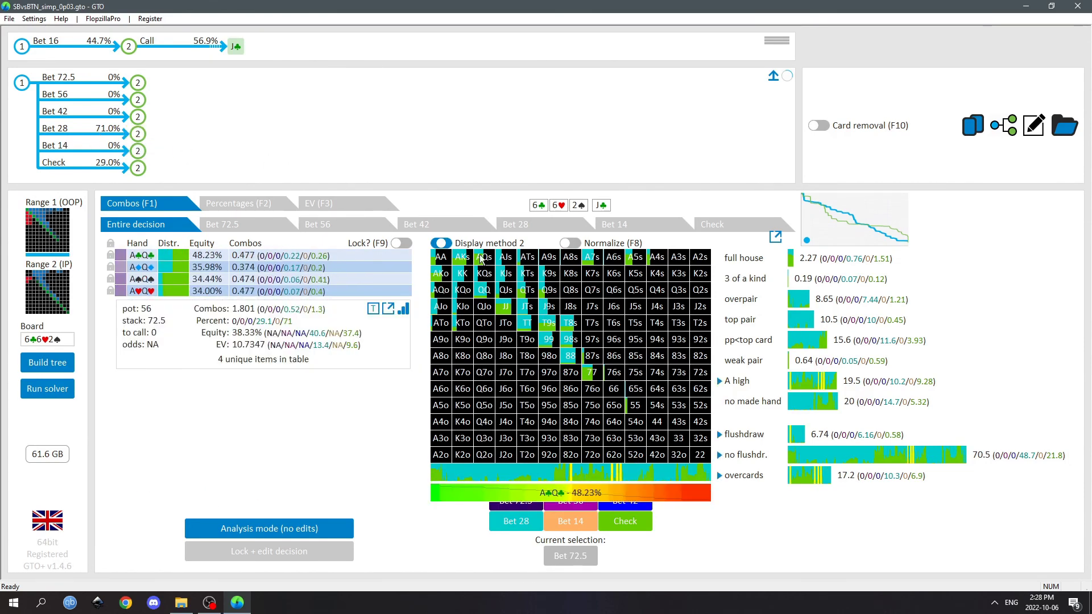
{"action": "mouse_move", "coordinate": [513, 275]}
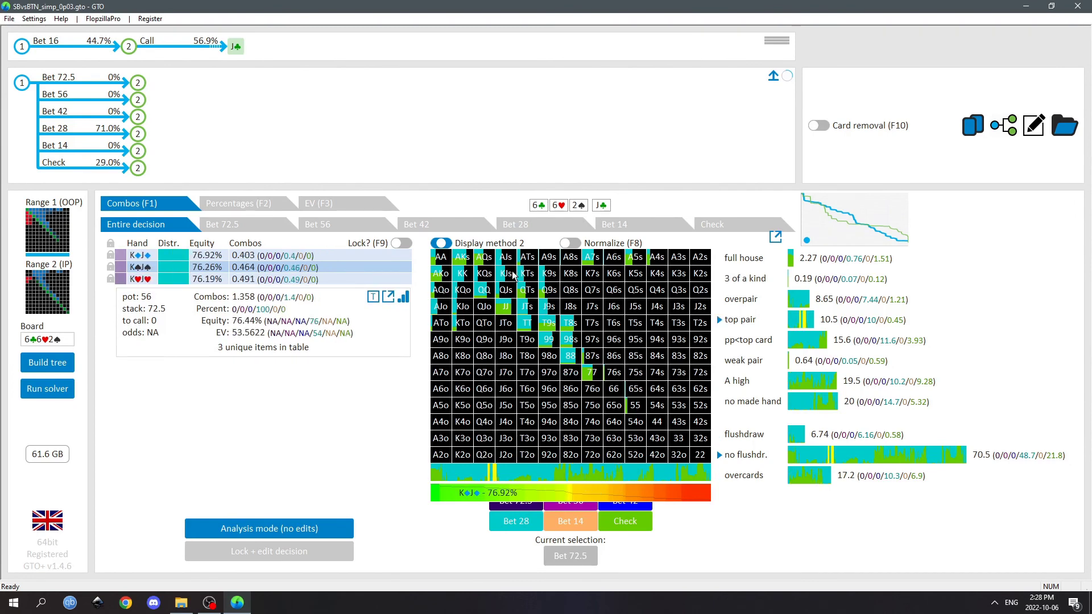